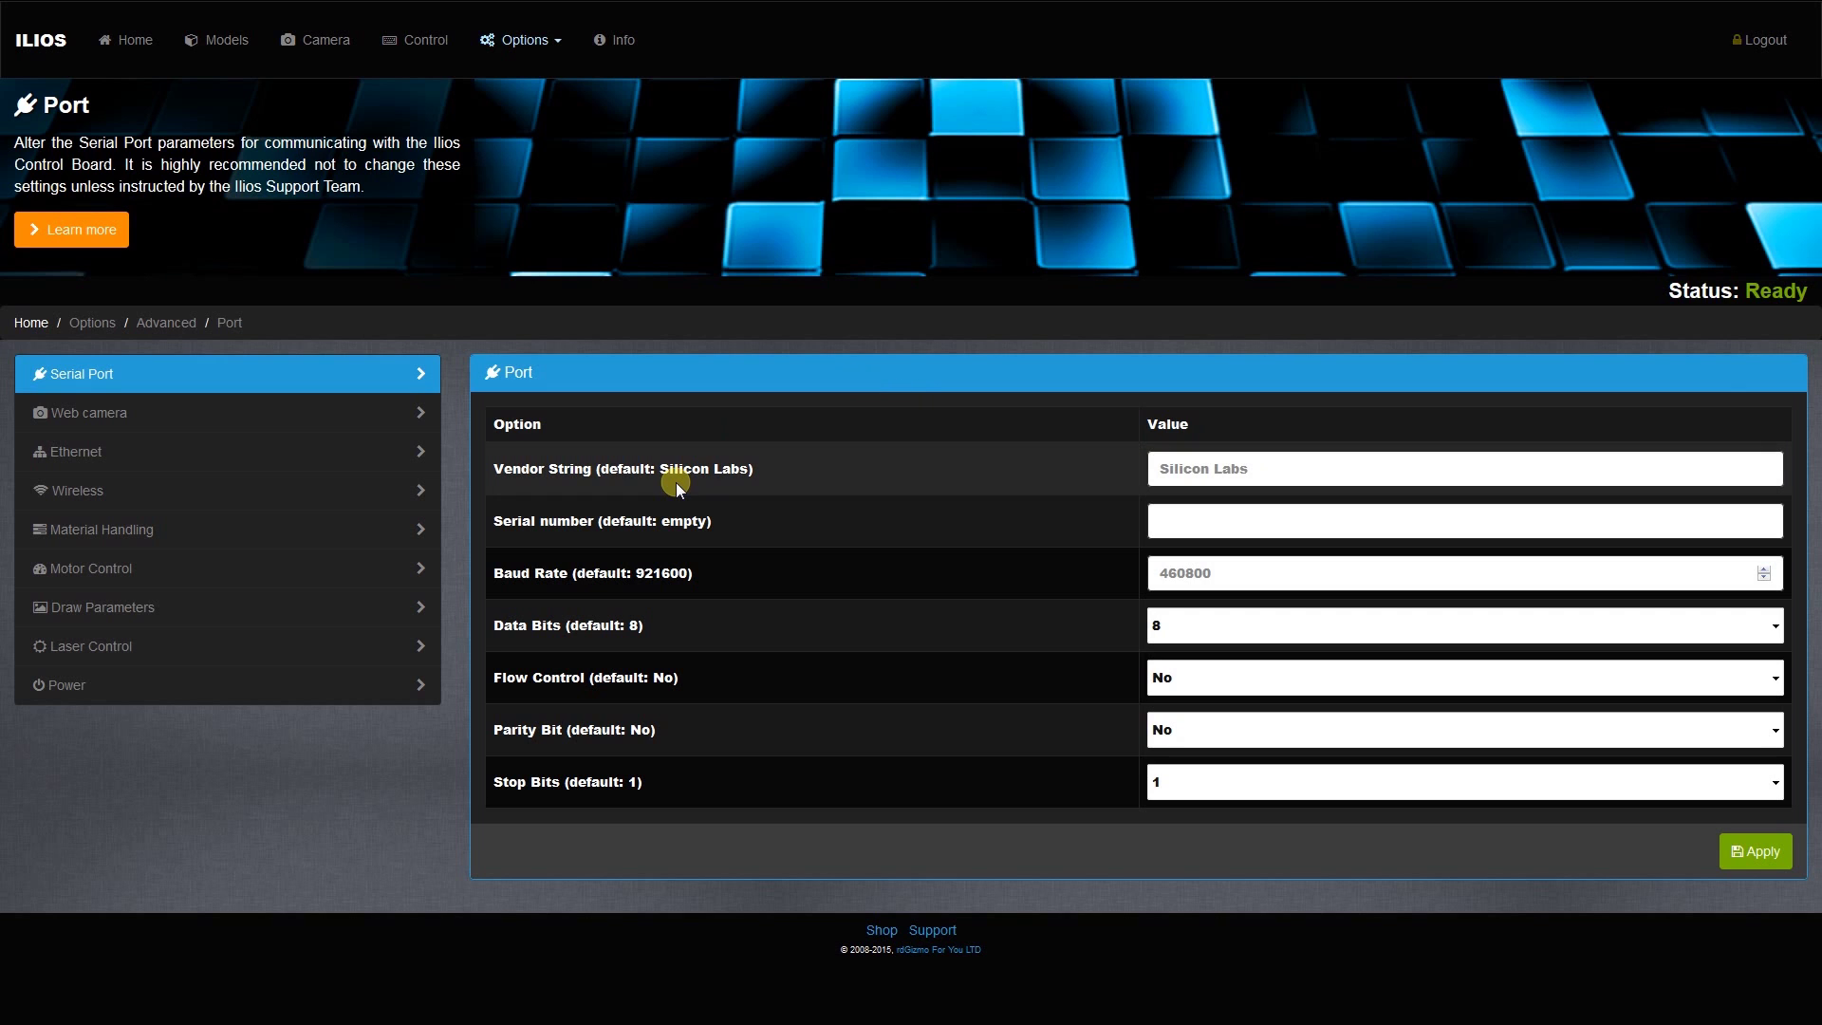
- Review the serial port options and the full list of web camera settings down to Max Mpeg Time
left_click(215, 382)
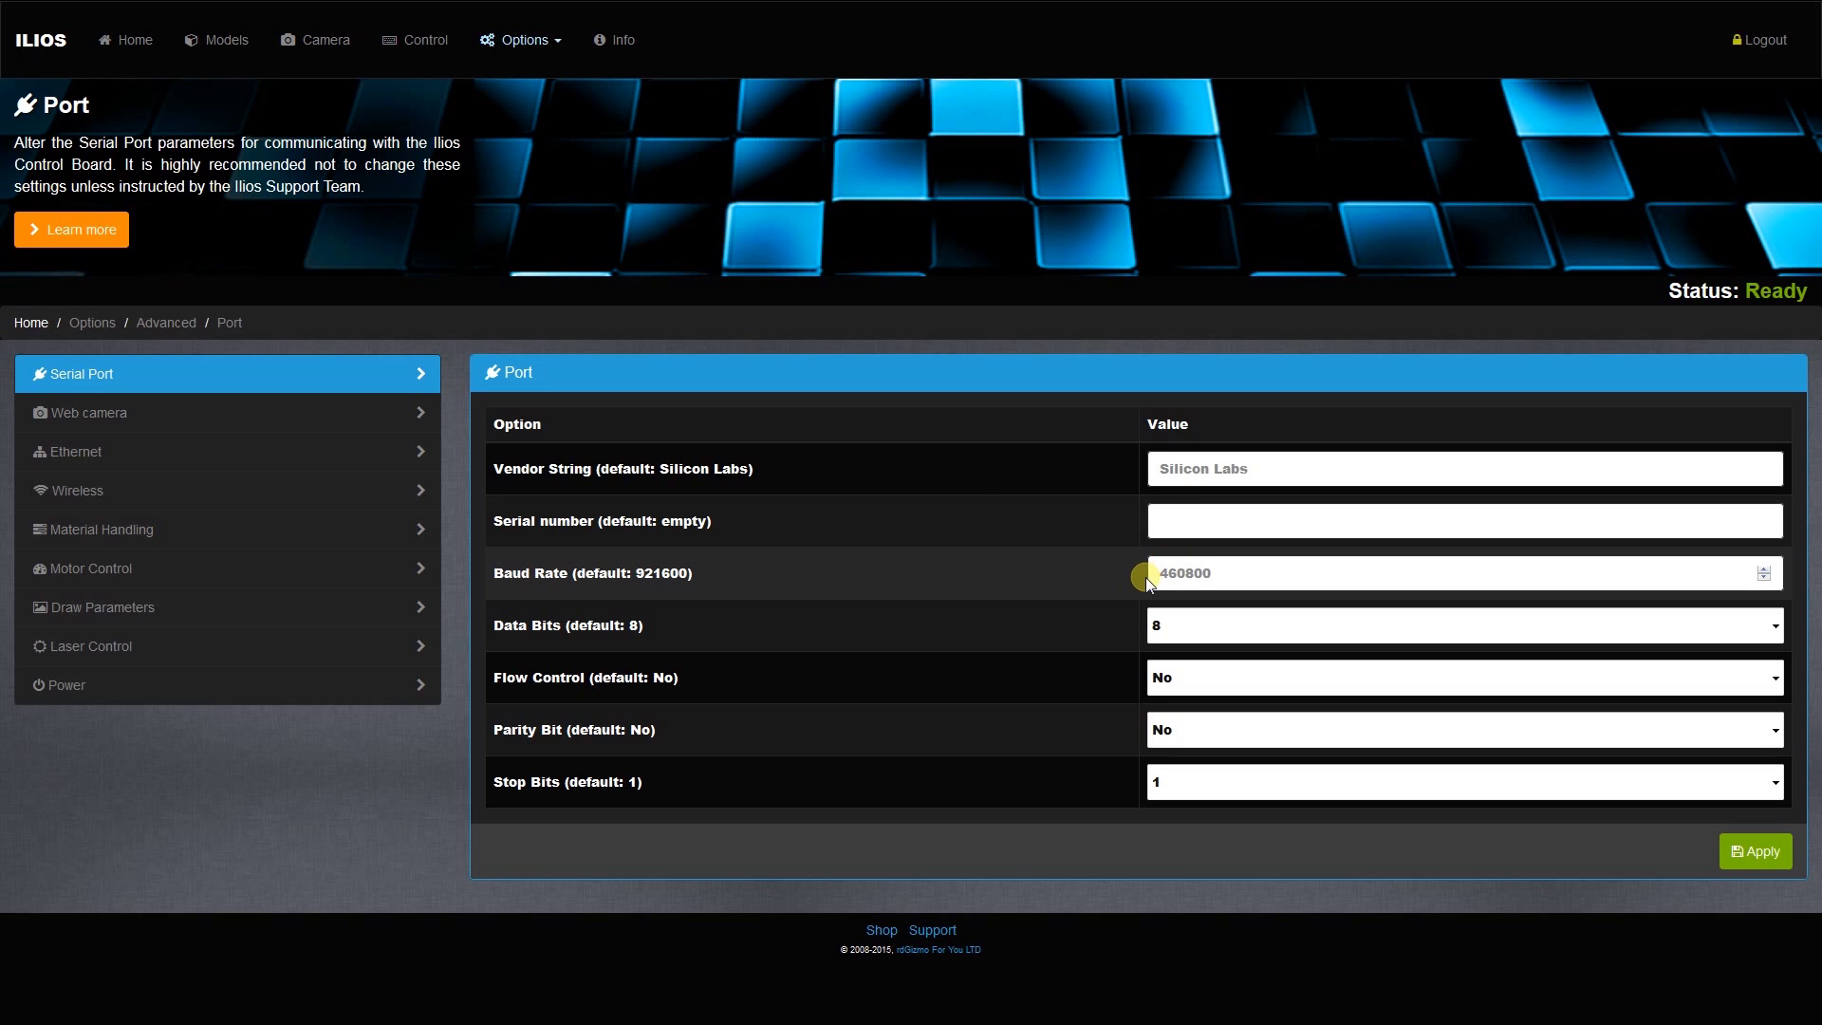
left_click(152, 414)
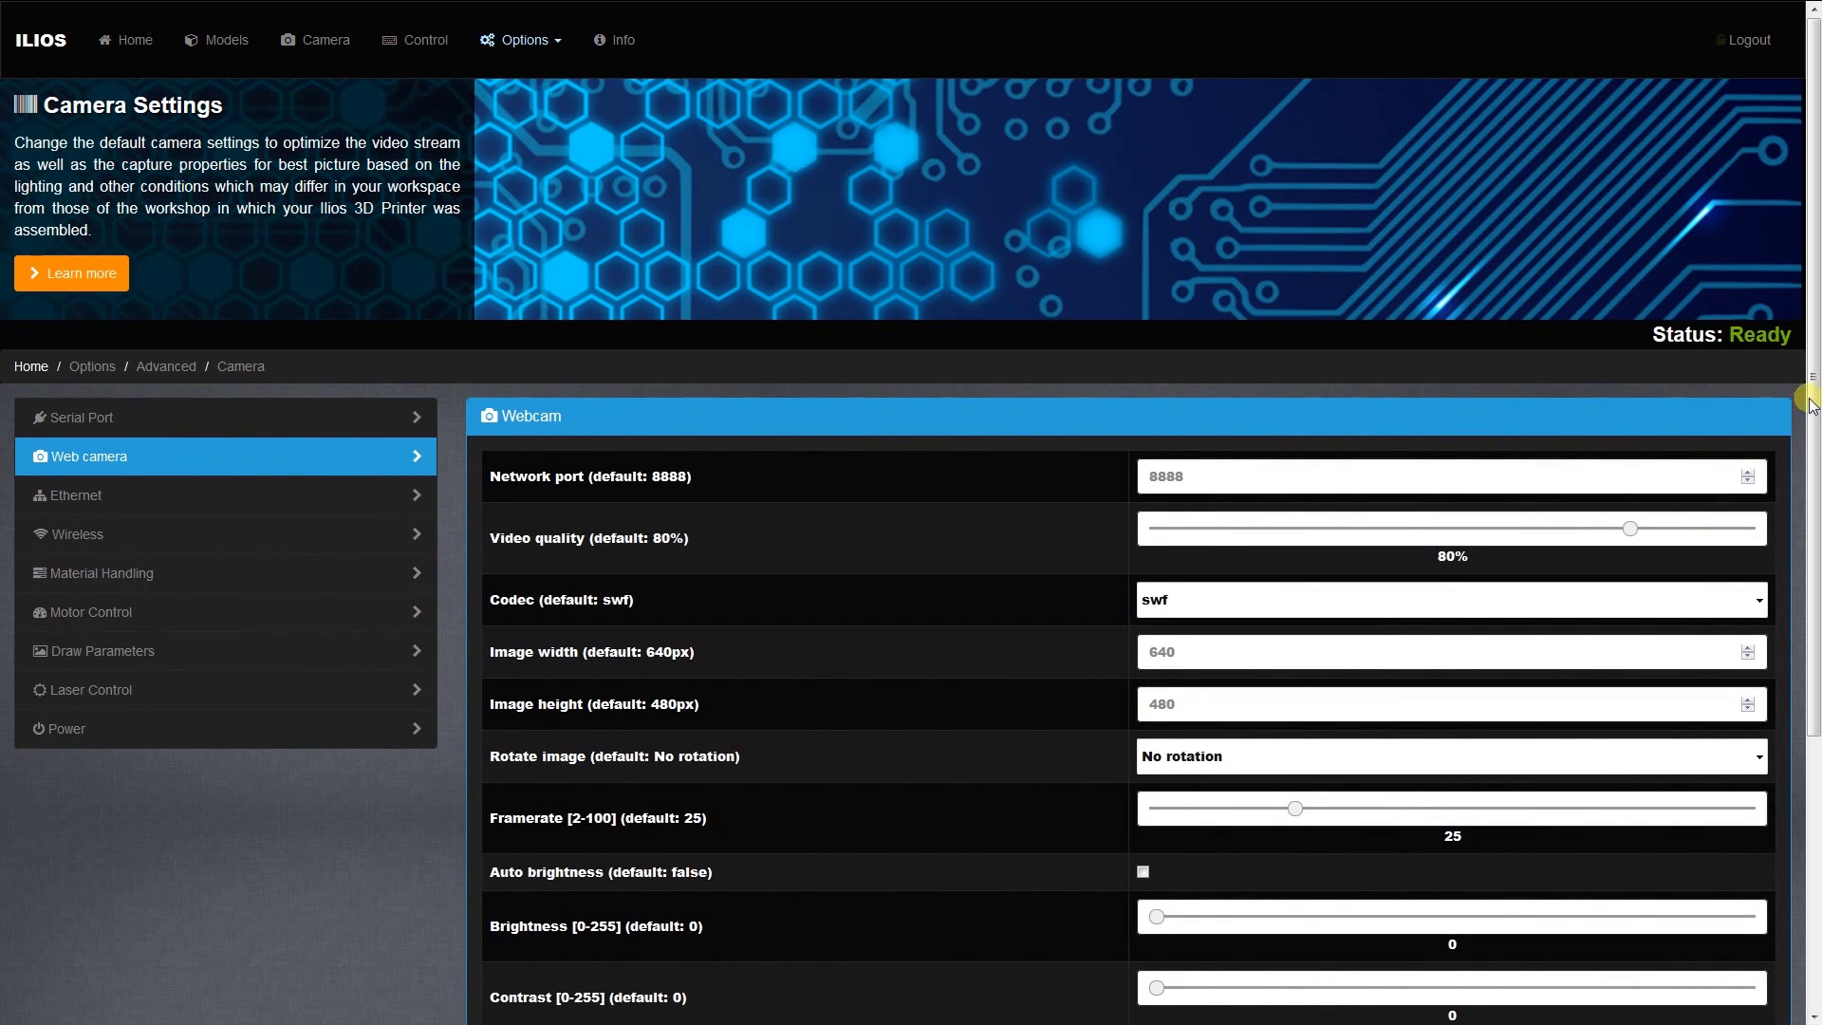
left_click_drag(1815, 399, 1801, 601)
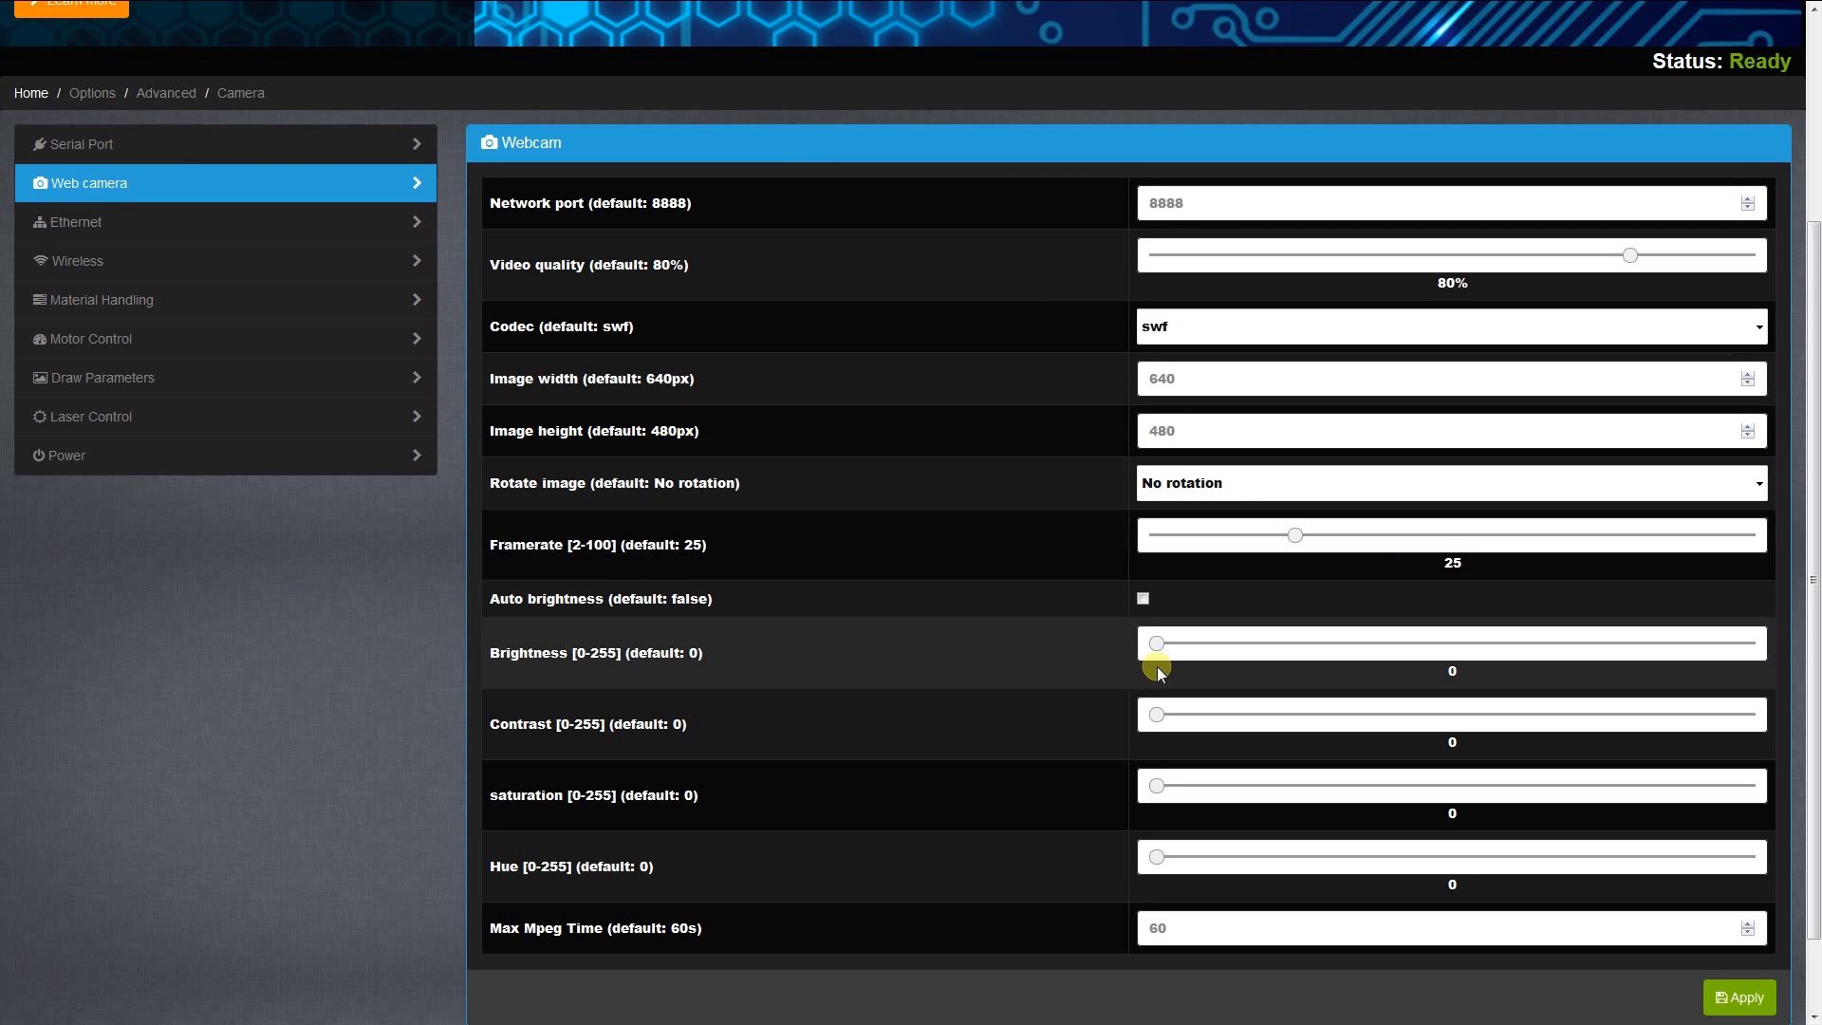
scroll(1036, 701, "down", 2)
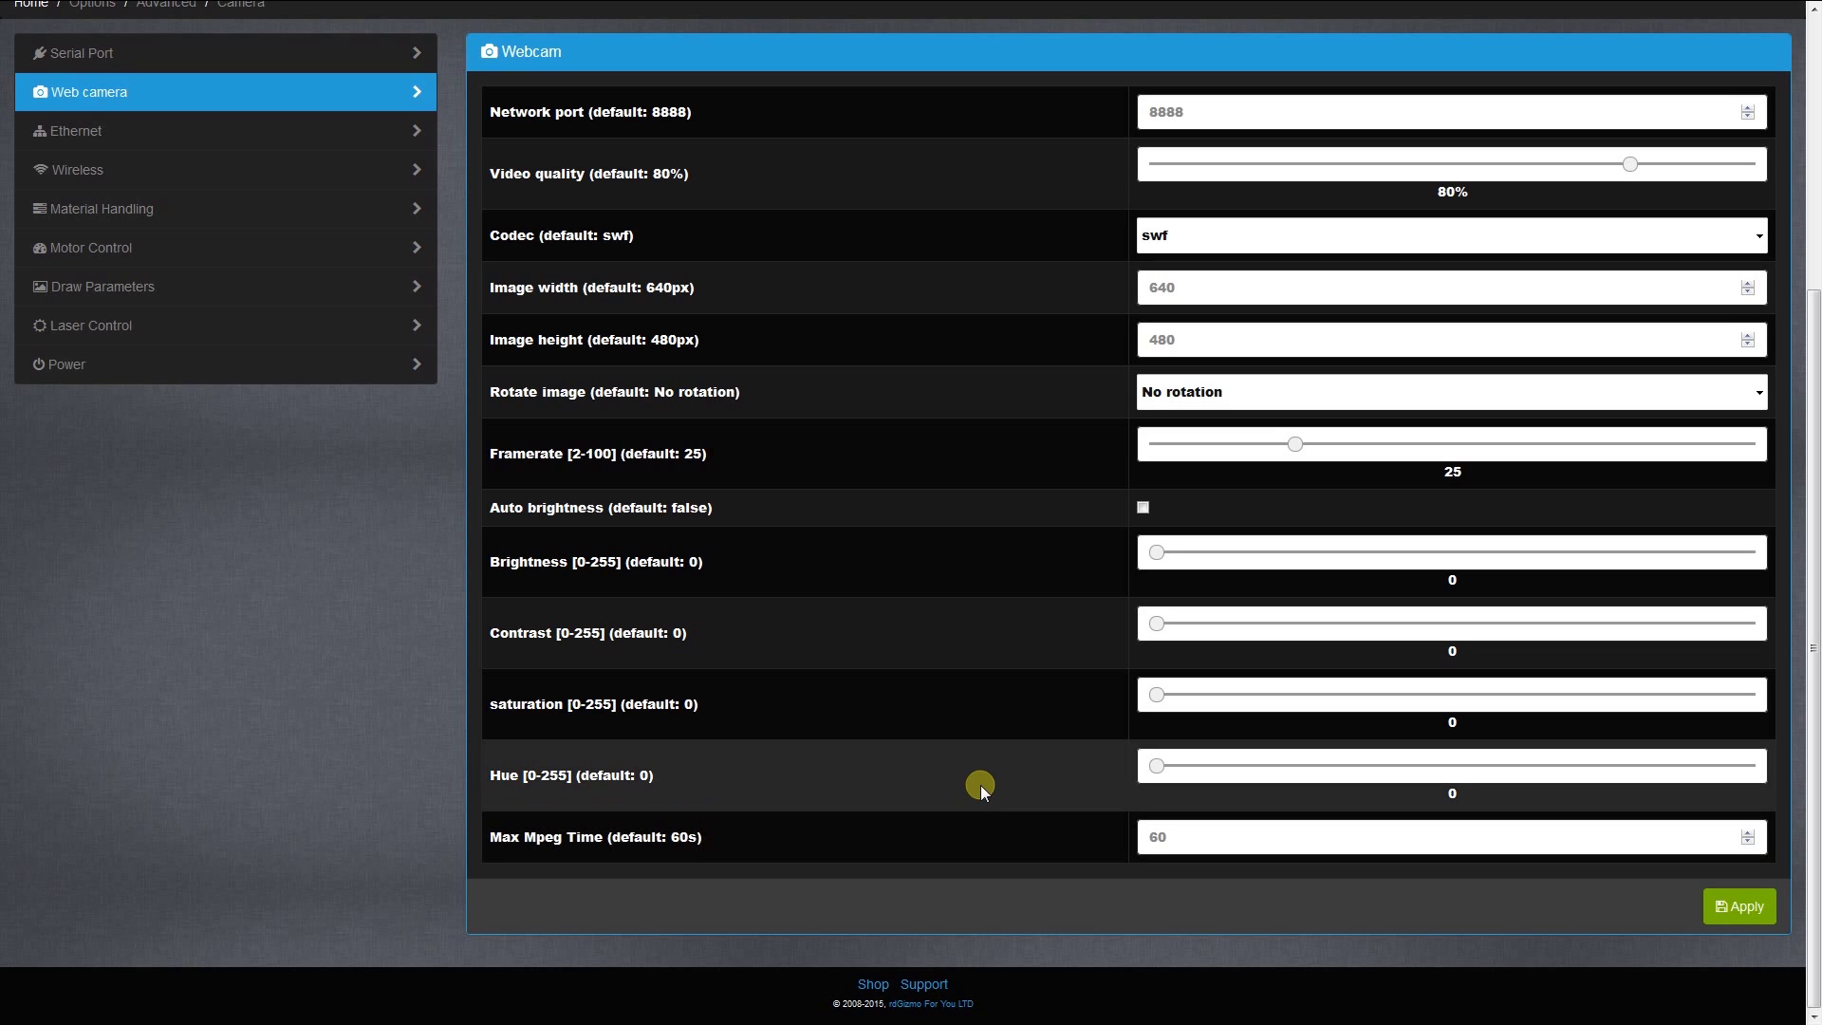
scroll(949, 776, "up", 1)
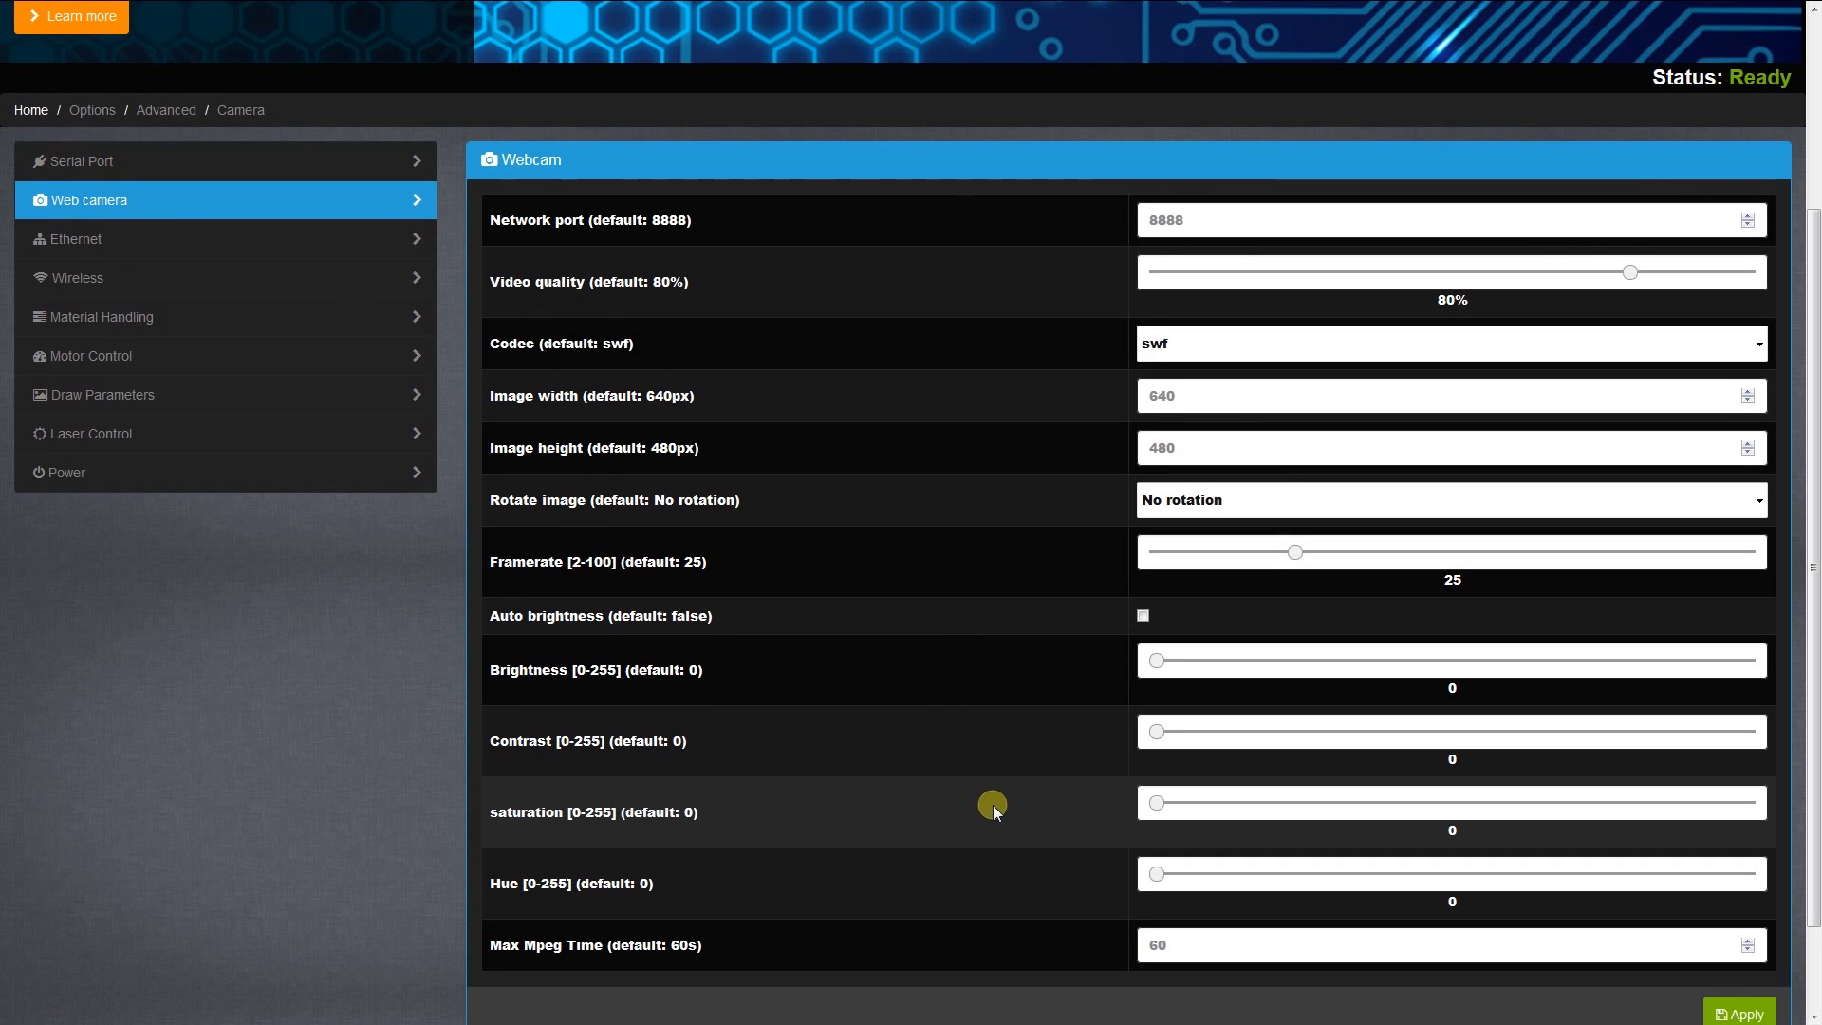
scroll(1001, 801, "up", 1)
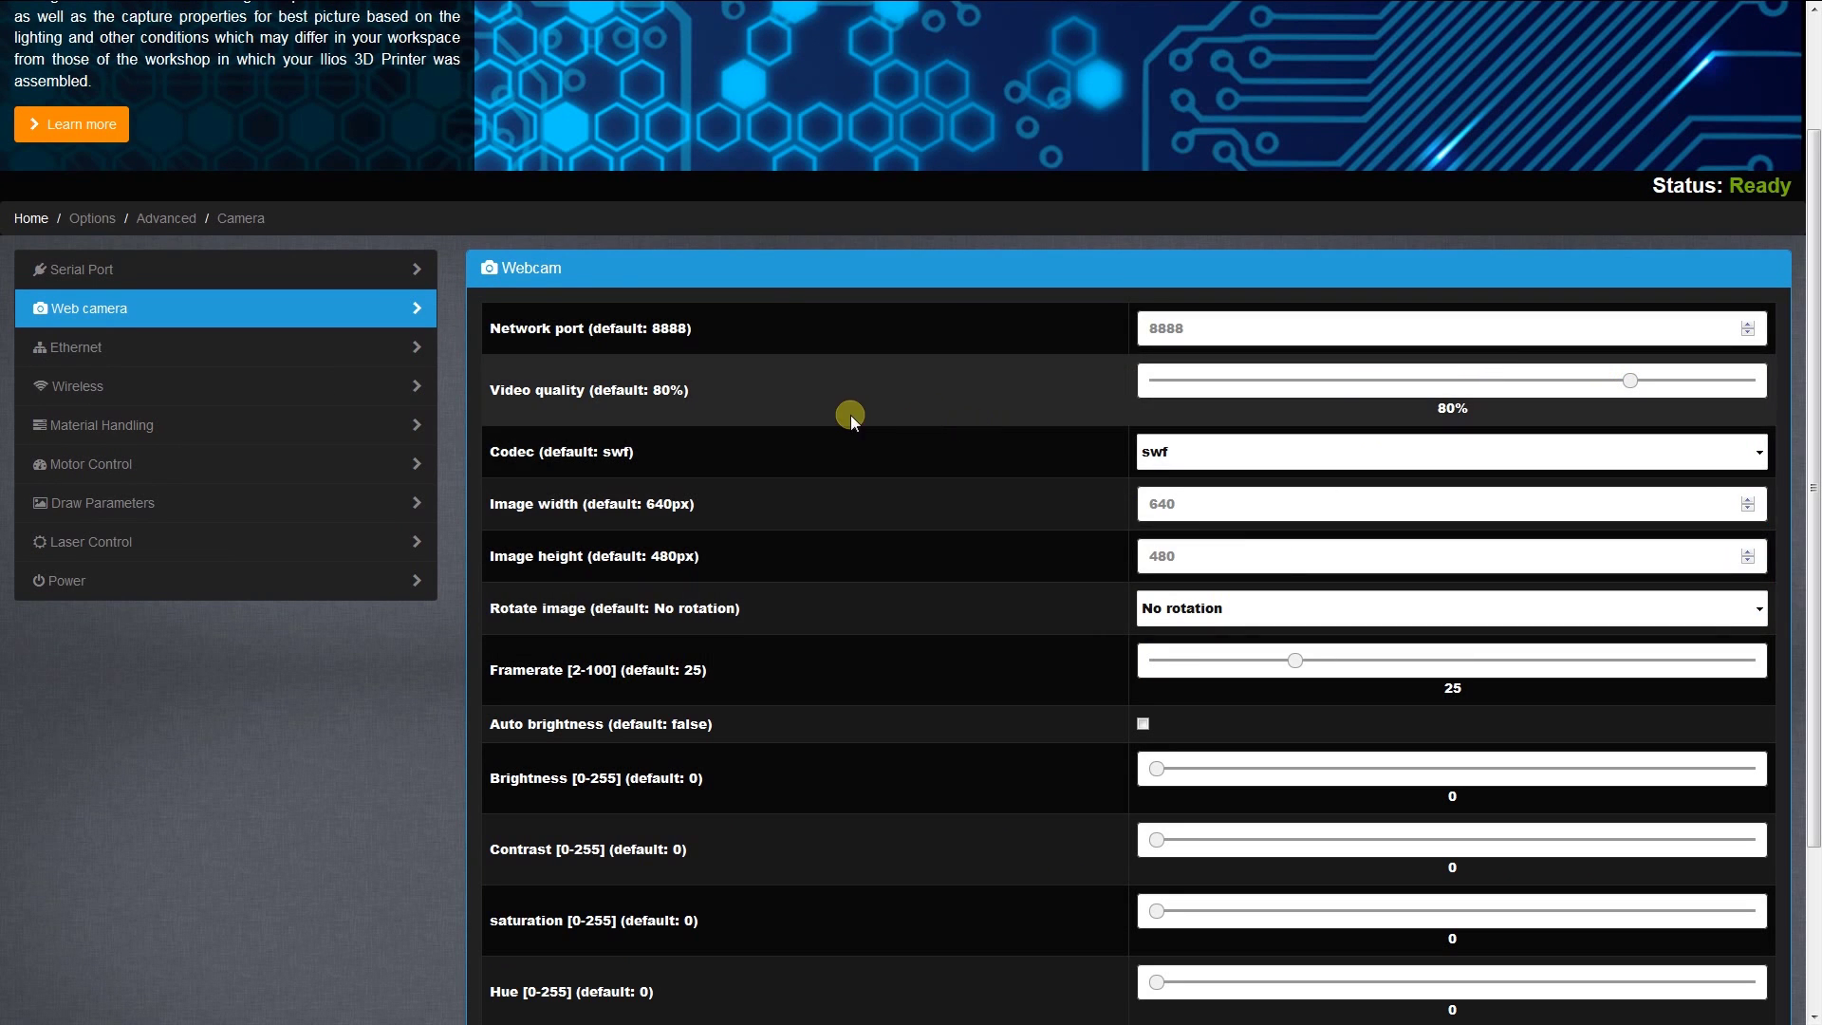
- Review the Ethernet settings and the complete Wireless settings
left_click(131, 351)
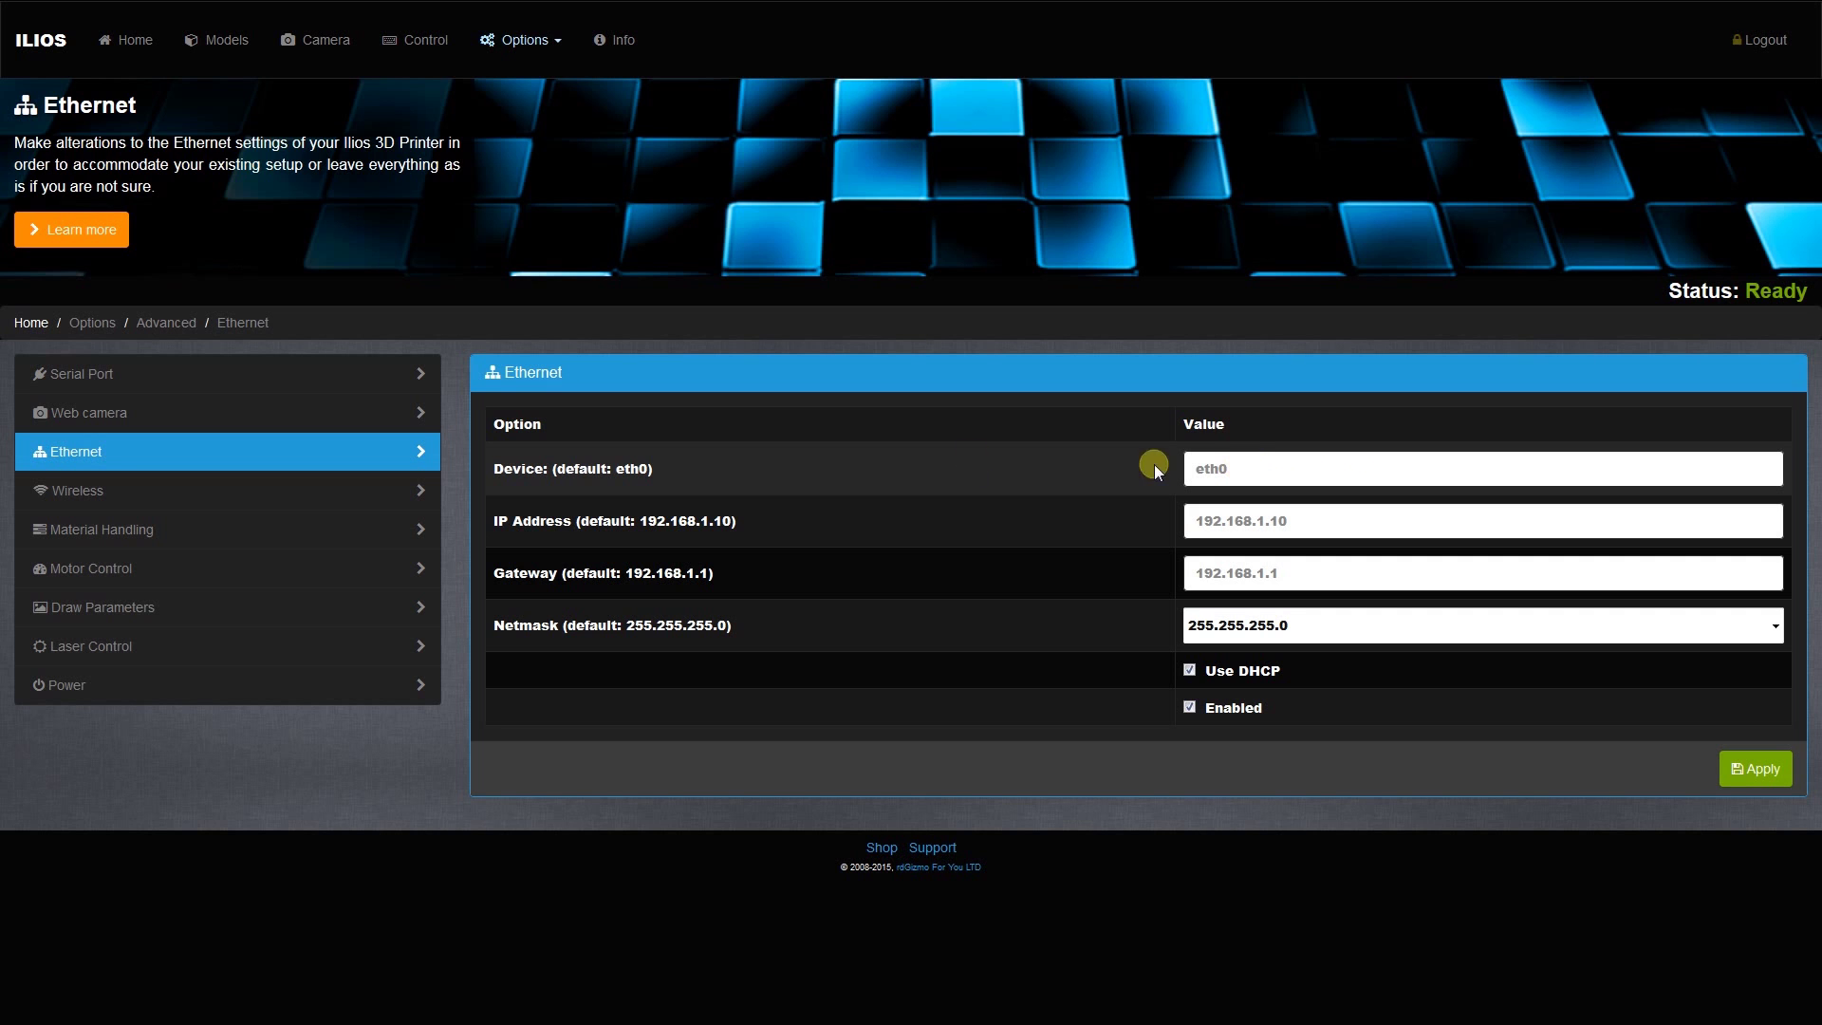
left_click(49, 484)
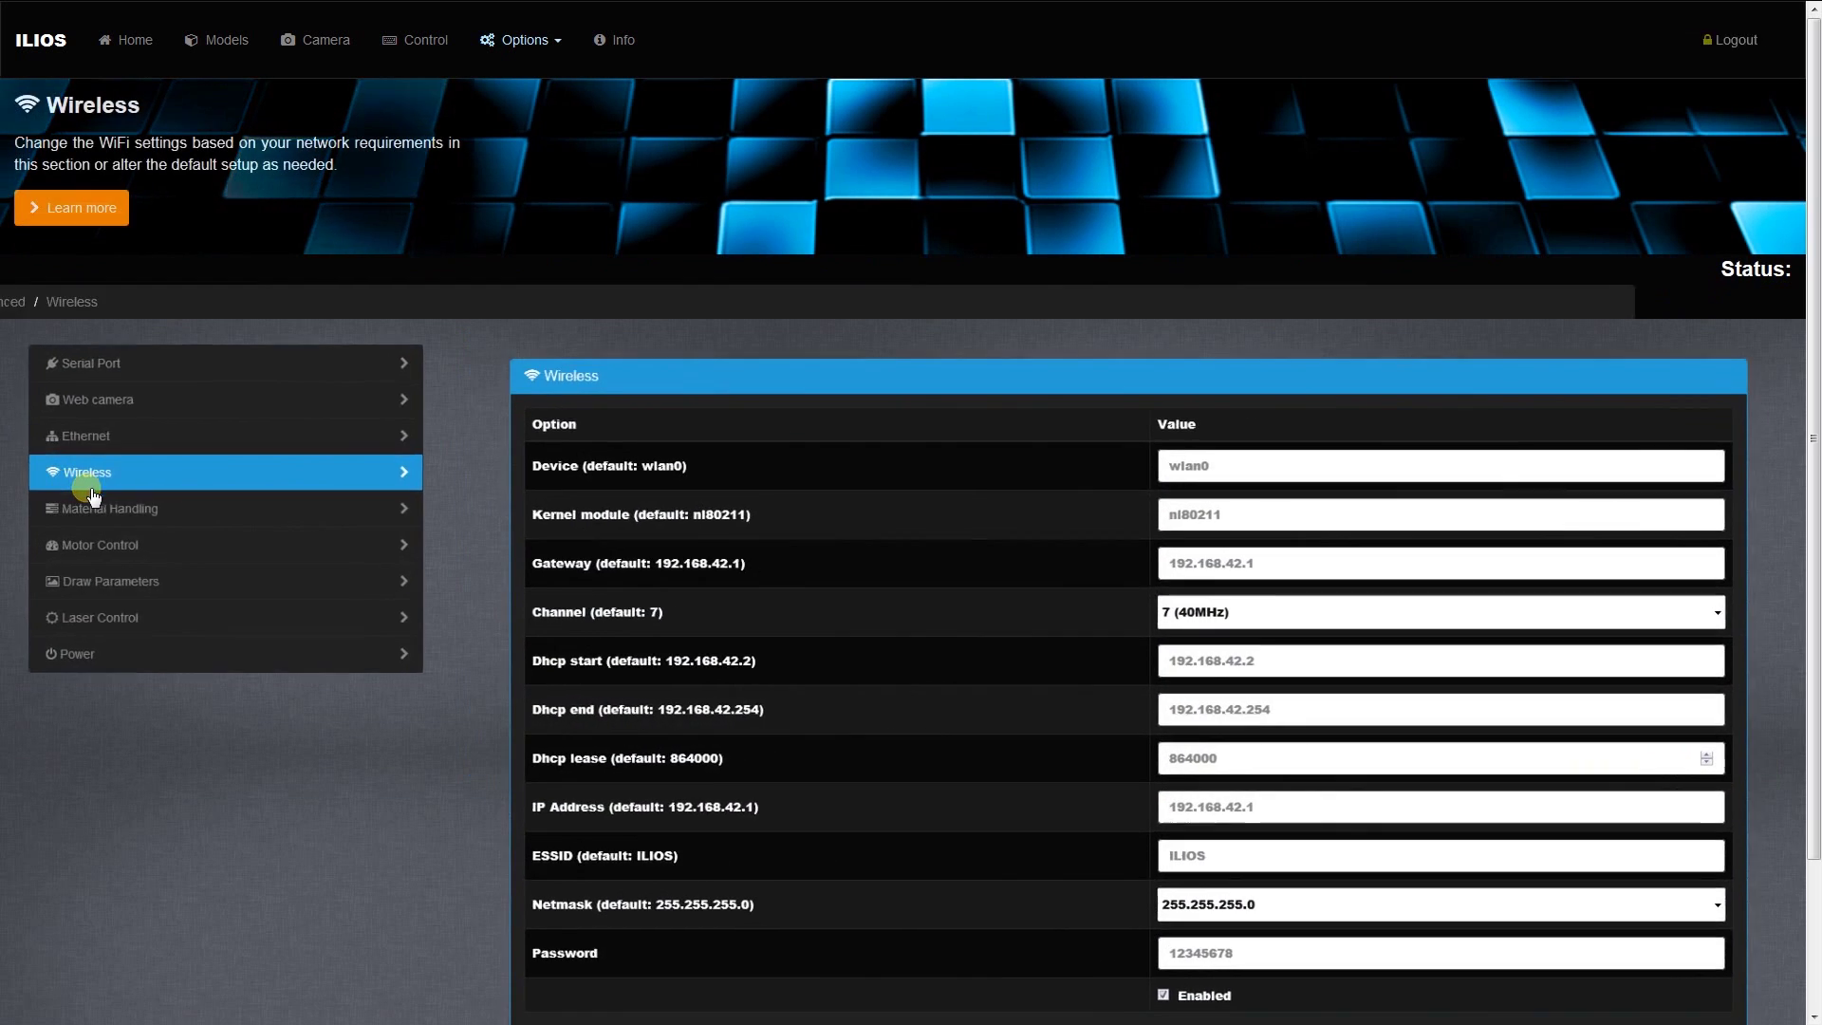
scroll(1074, 840, "down", 2)
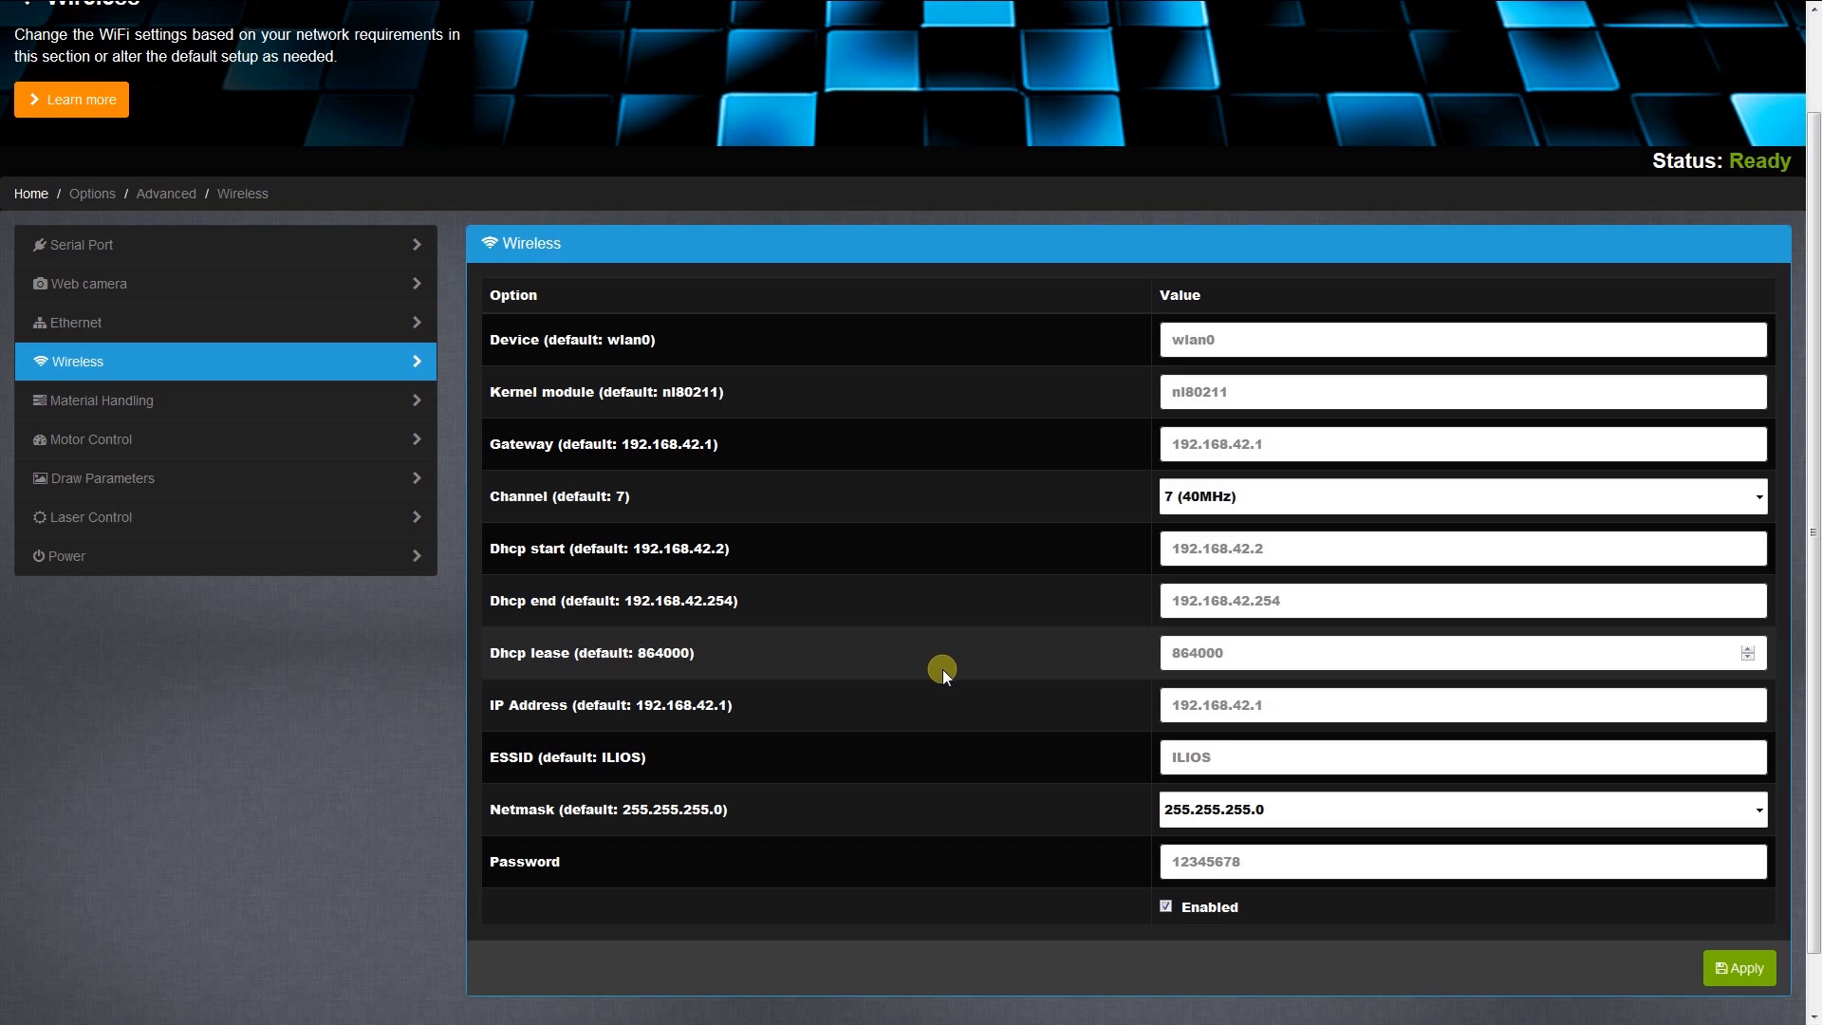
- Open the Material Handling settings and examine the Resin_Level_Rate and Cart1_Level_Max parameters
left_click(130, 404)
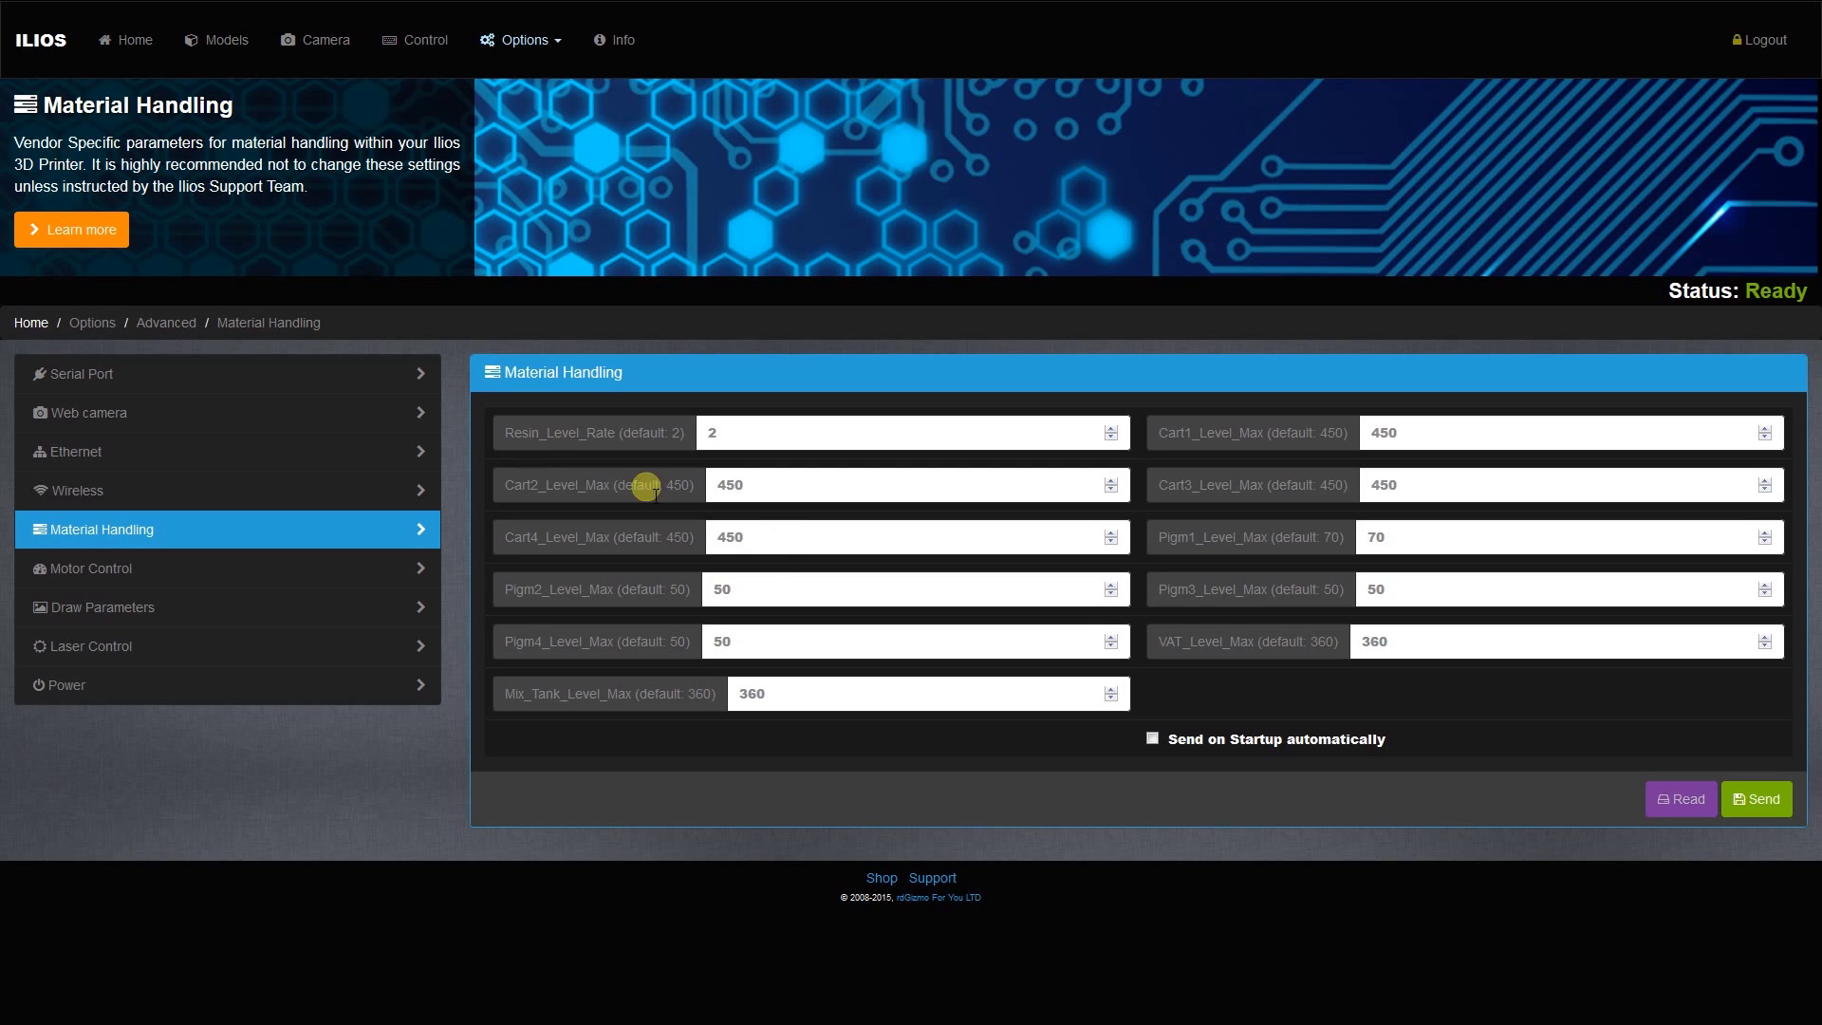
left_click_drag(505, 433, 644, 442)
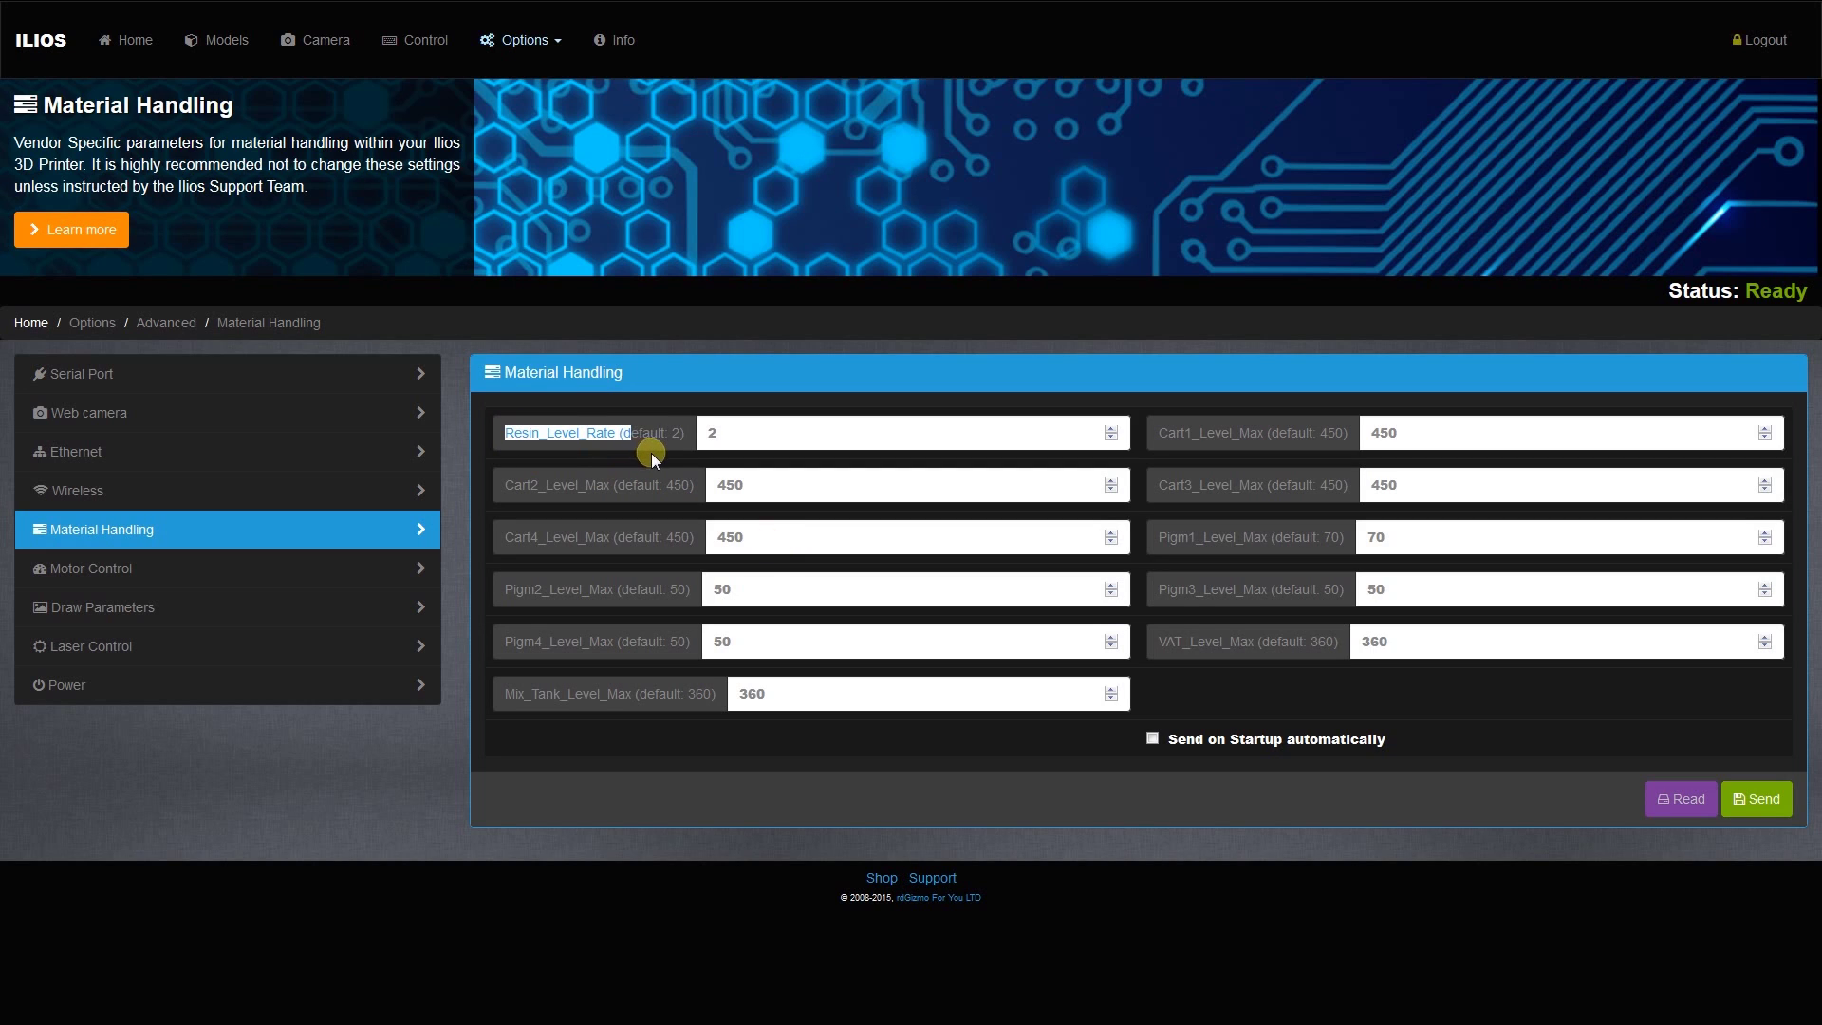
left_click(636, 436)
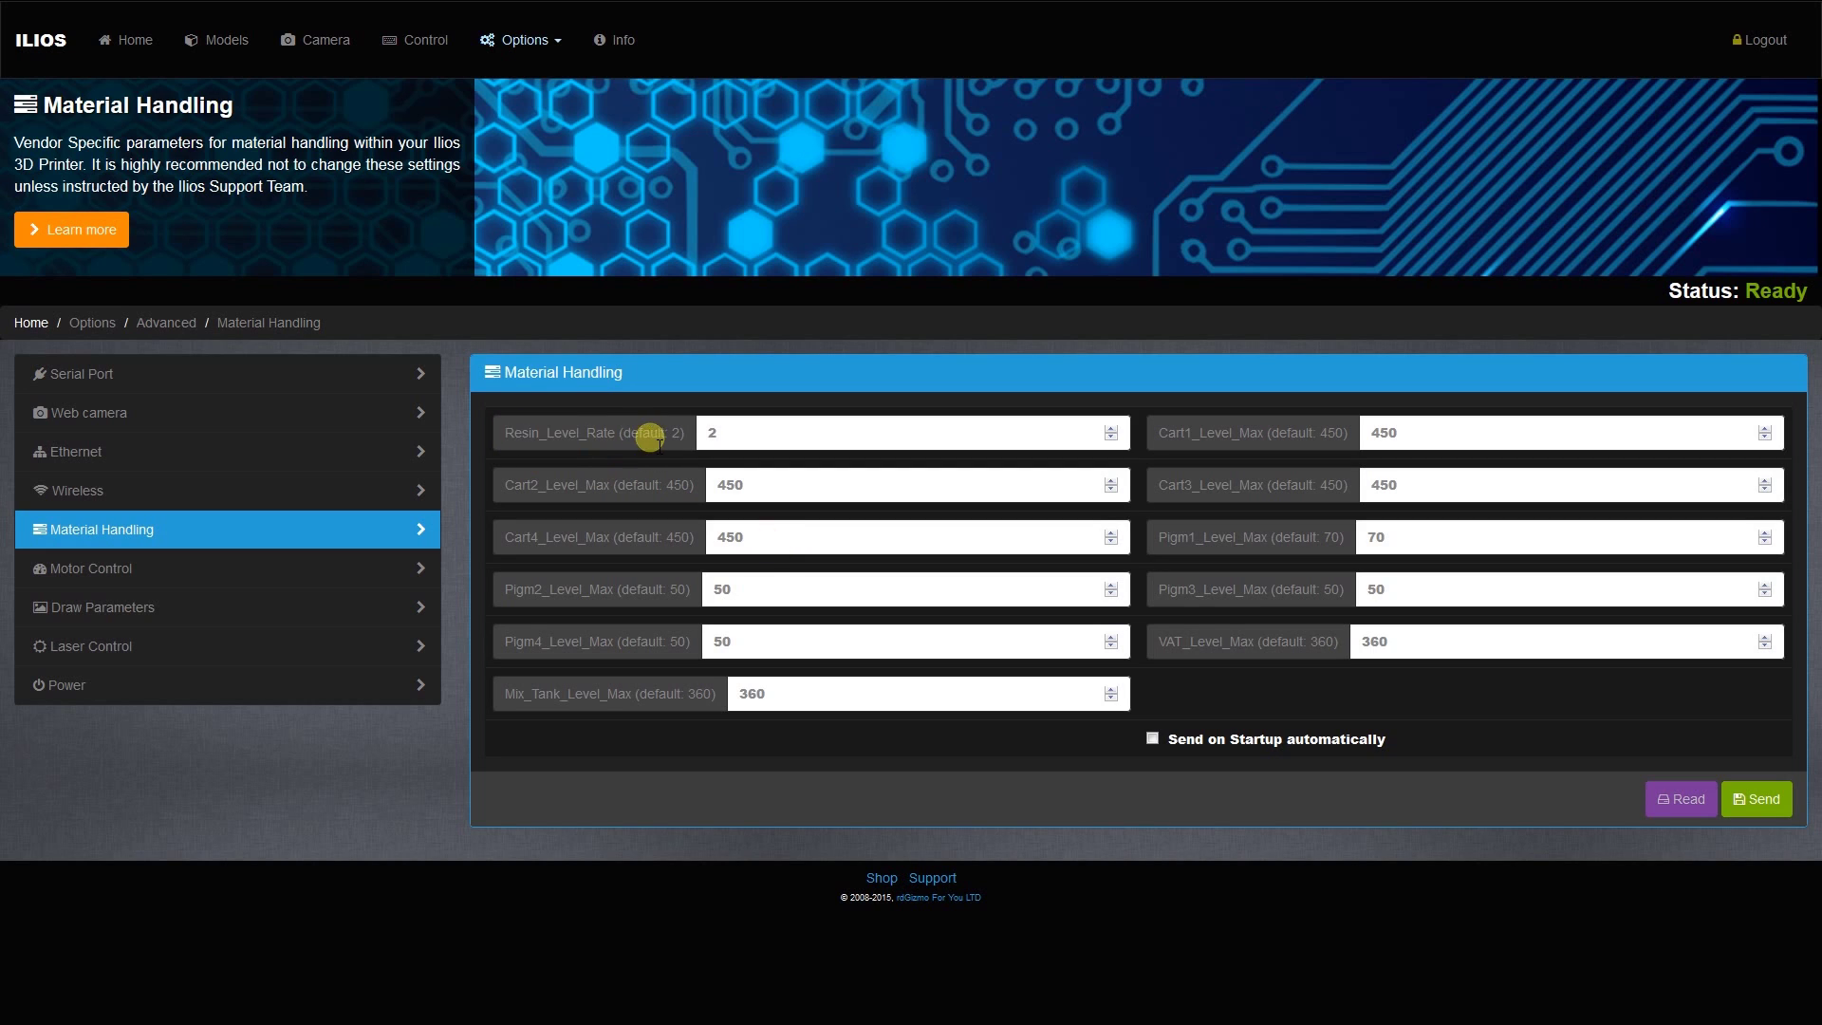
left_click(737, 441)
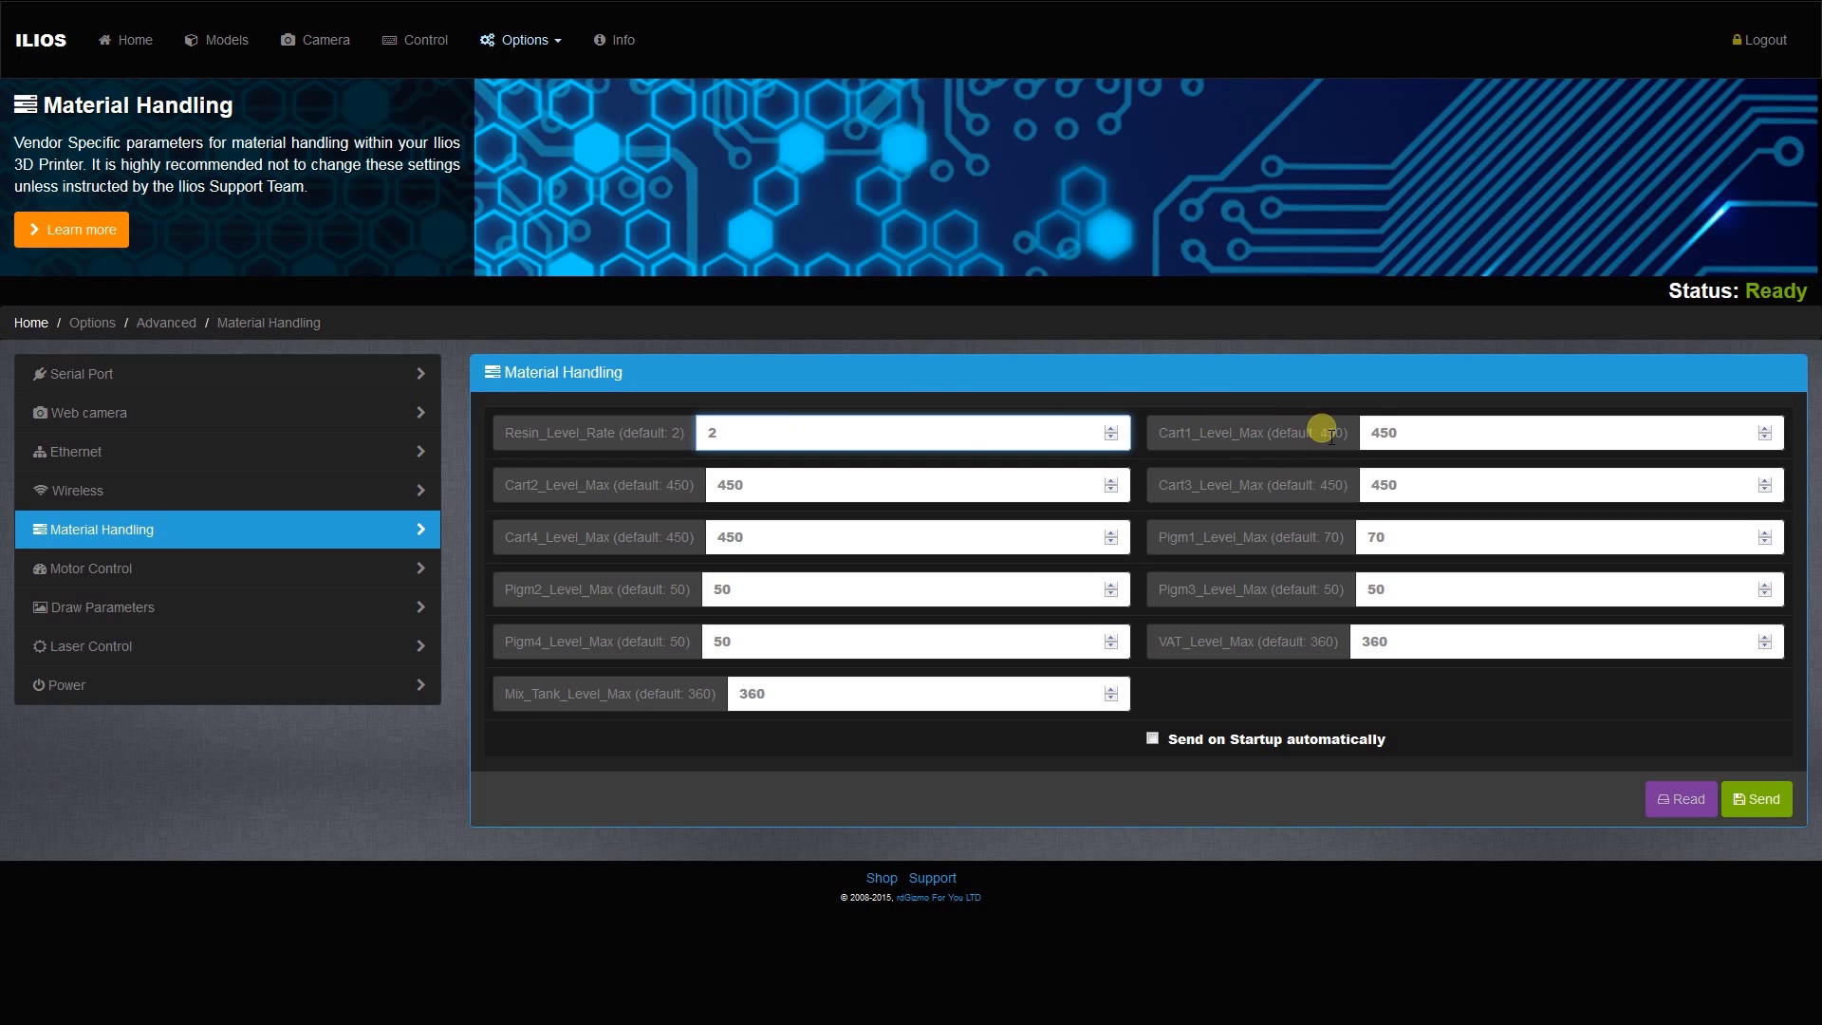
left_click(1414, 440)
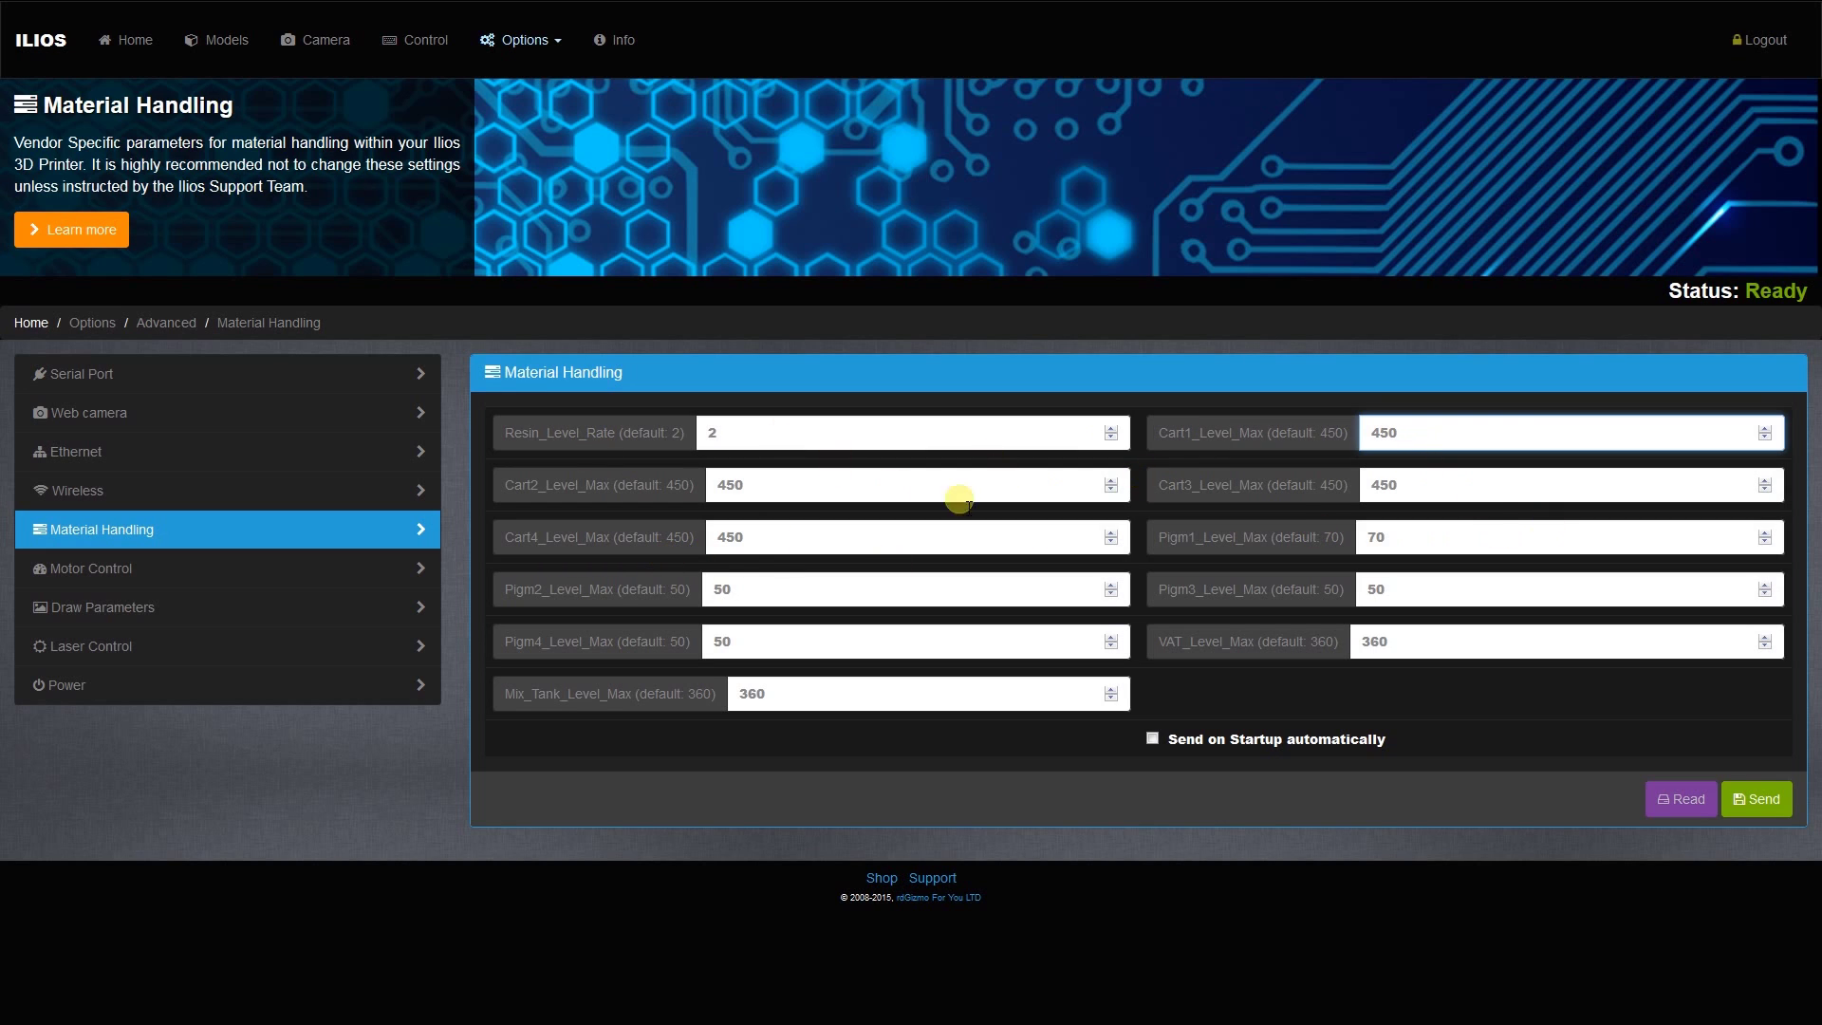
- Examine the Cart4, Pigm2 and Mix_Tank maximum levels and the Send on Startup automatically option for material handling
left_click(767, 541)
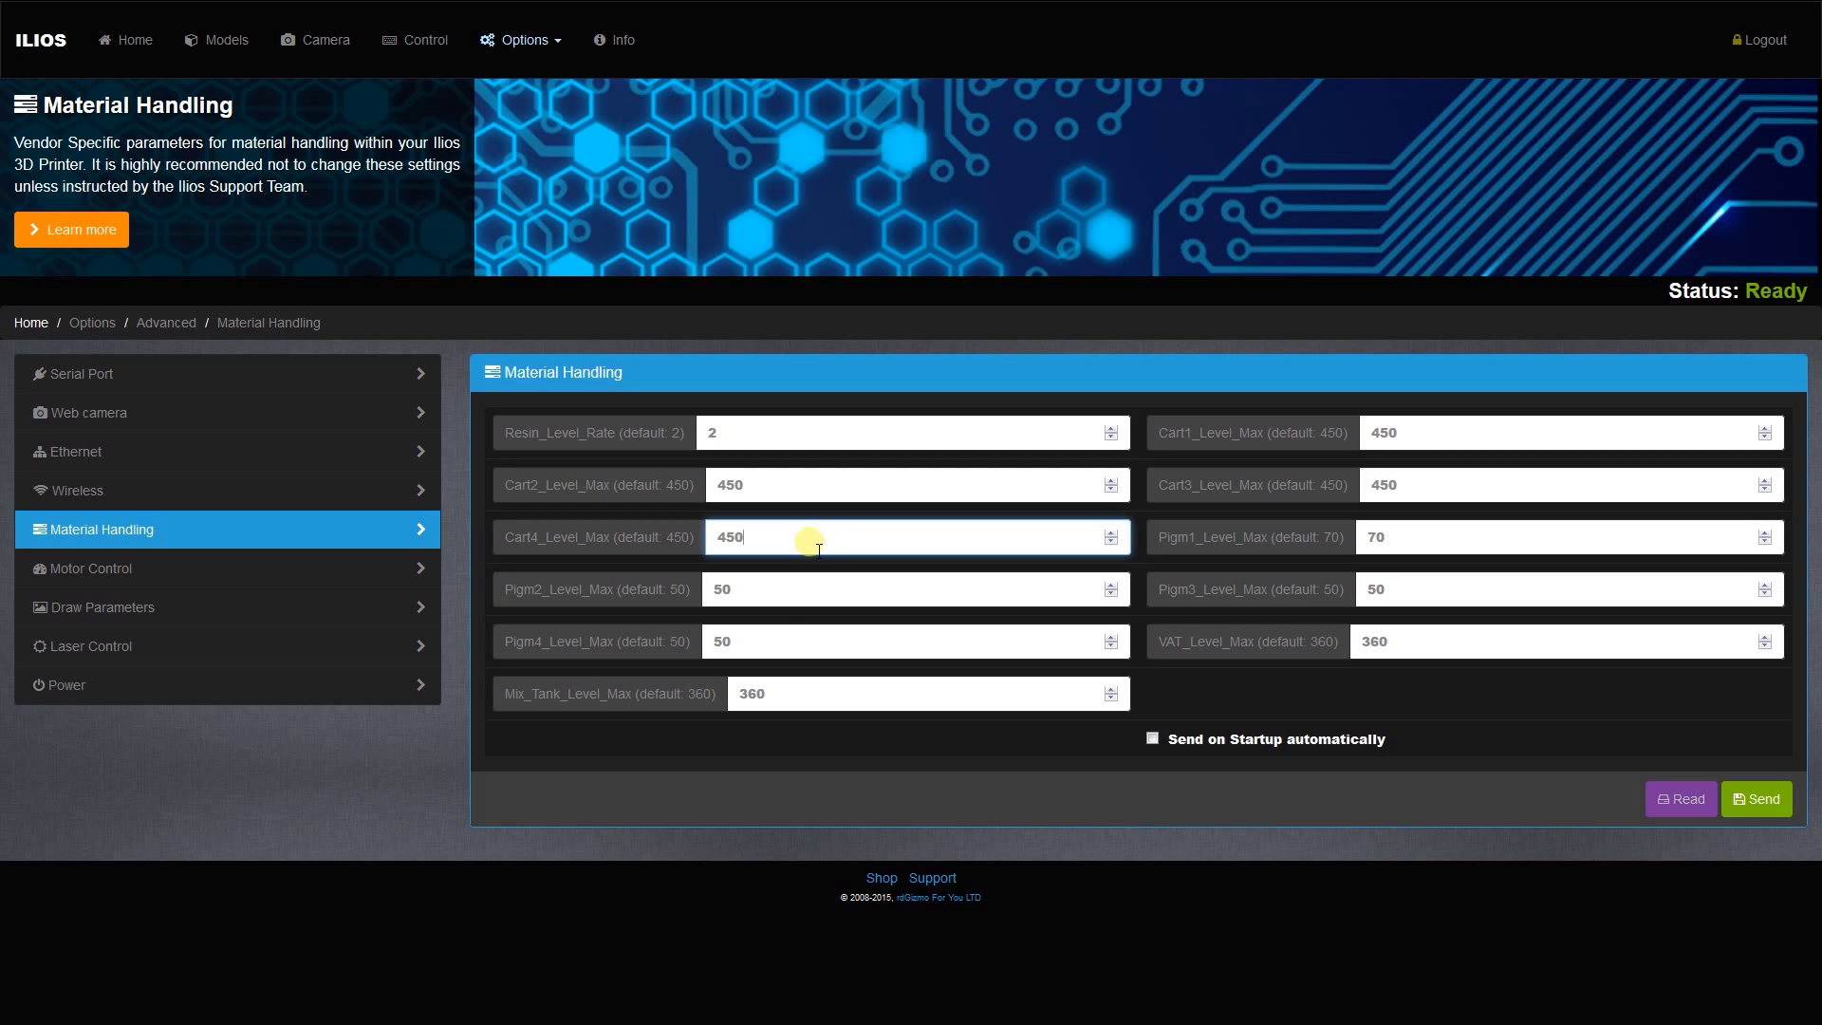
left_click(761, 596)
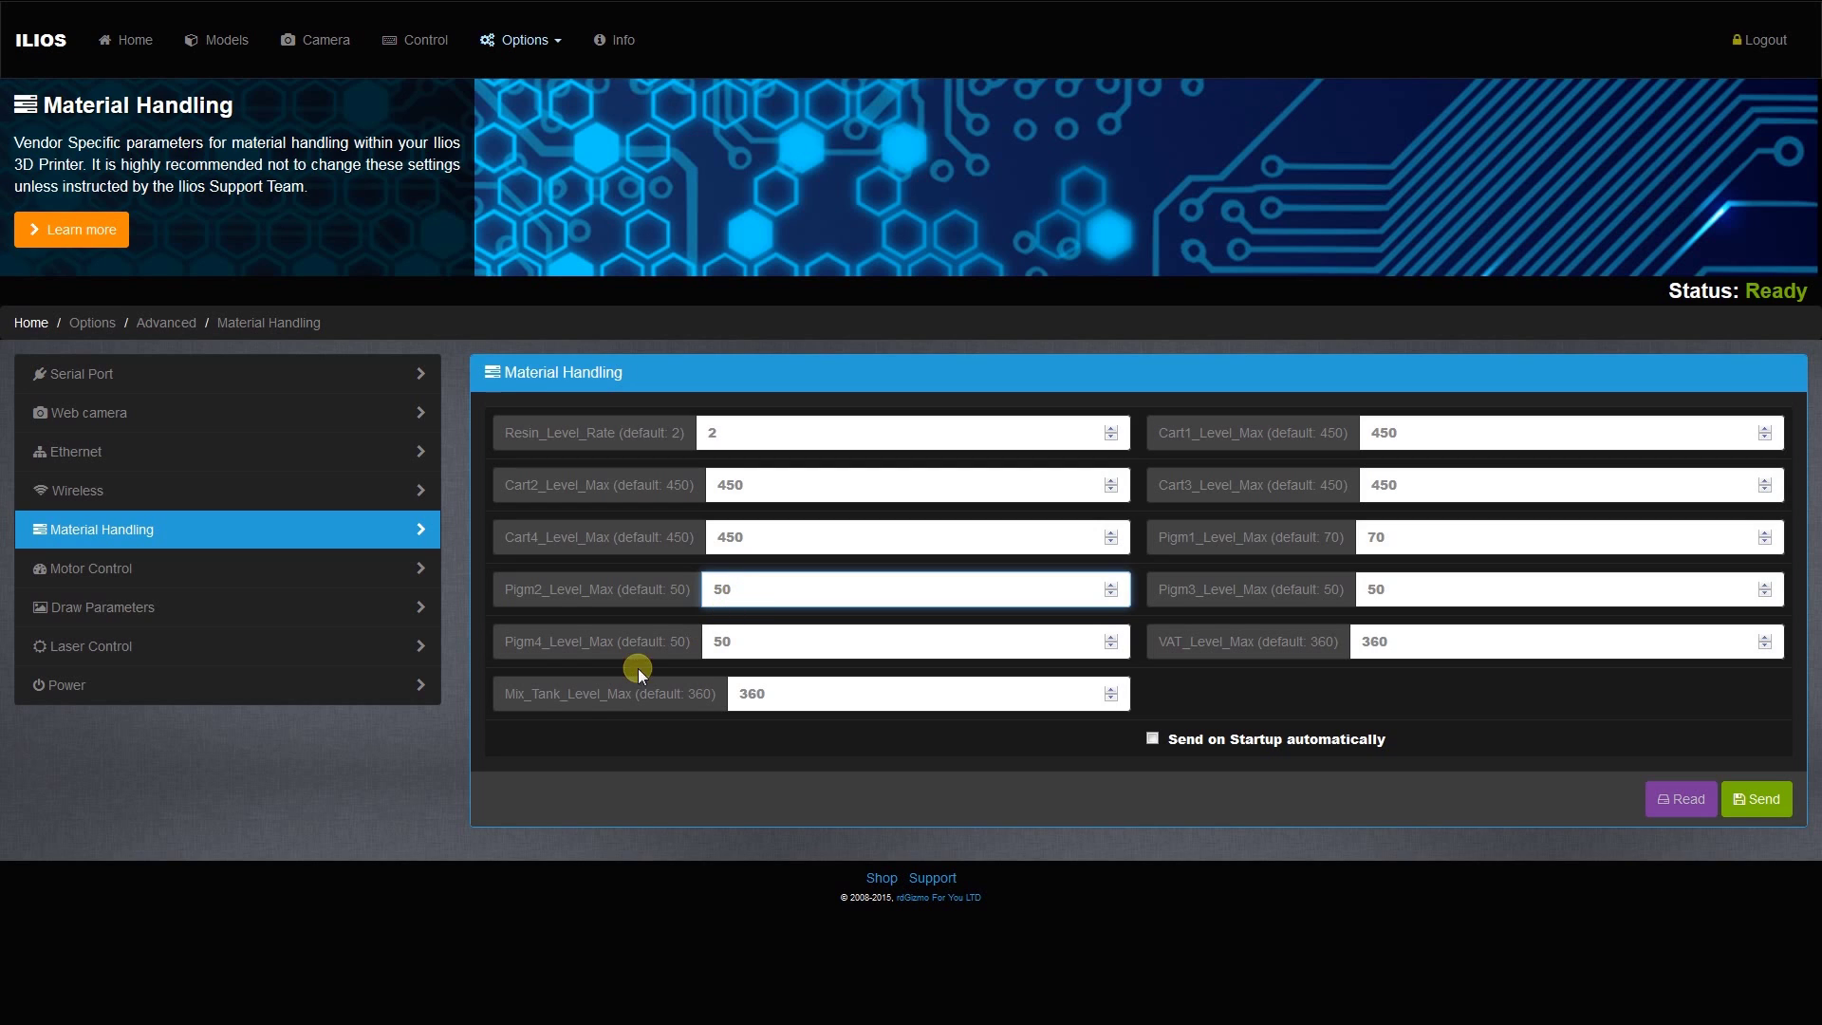
left_click(788, 699)
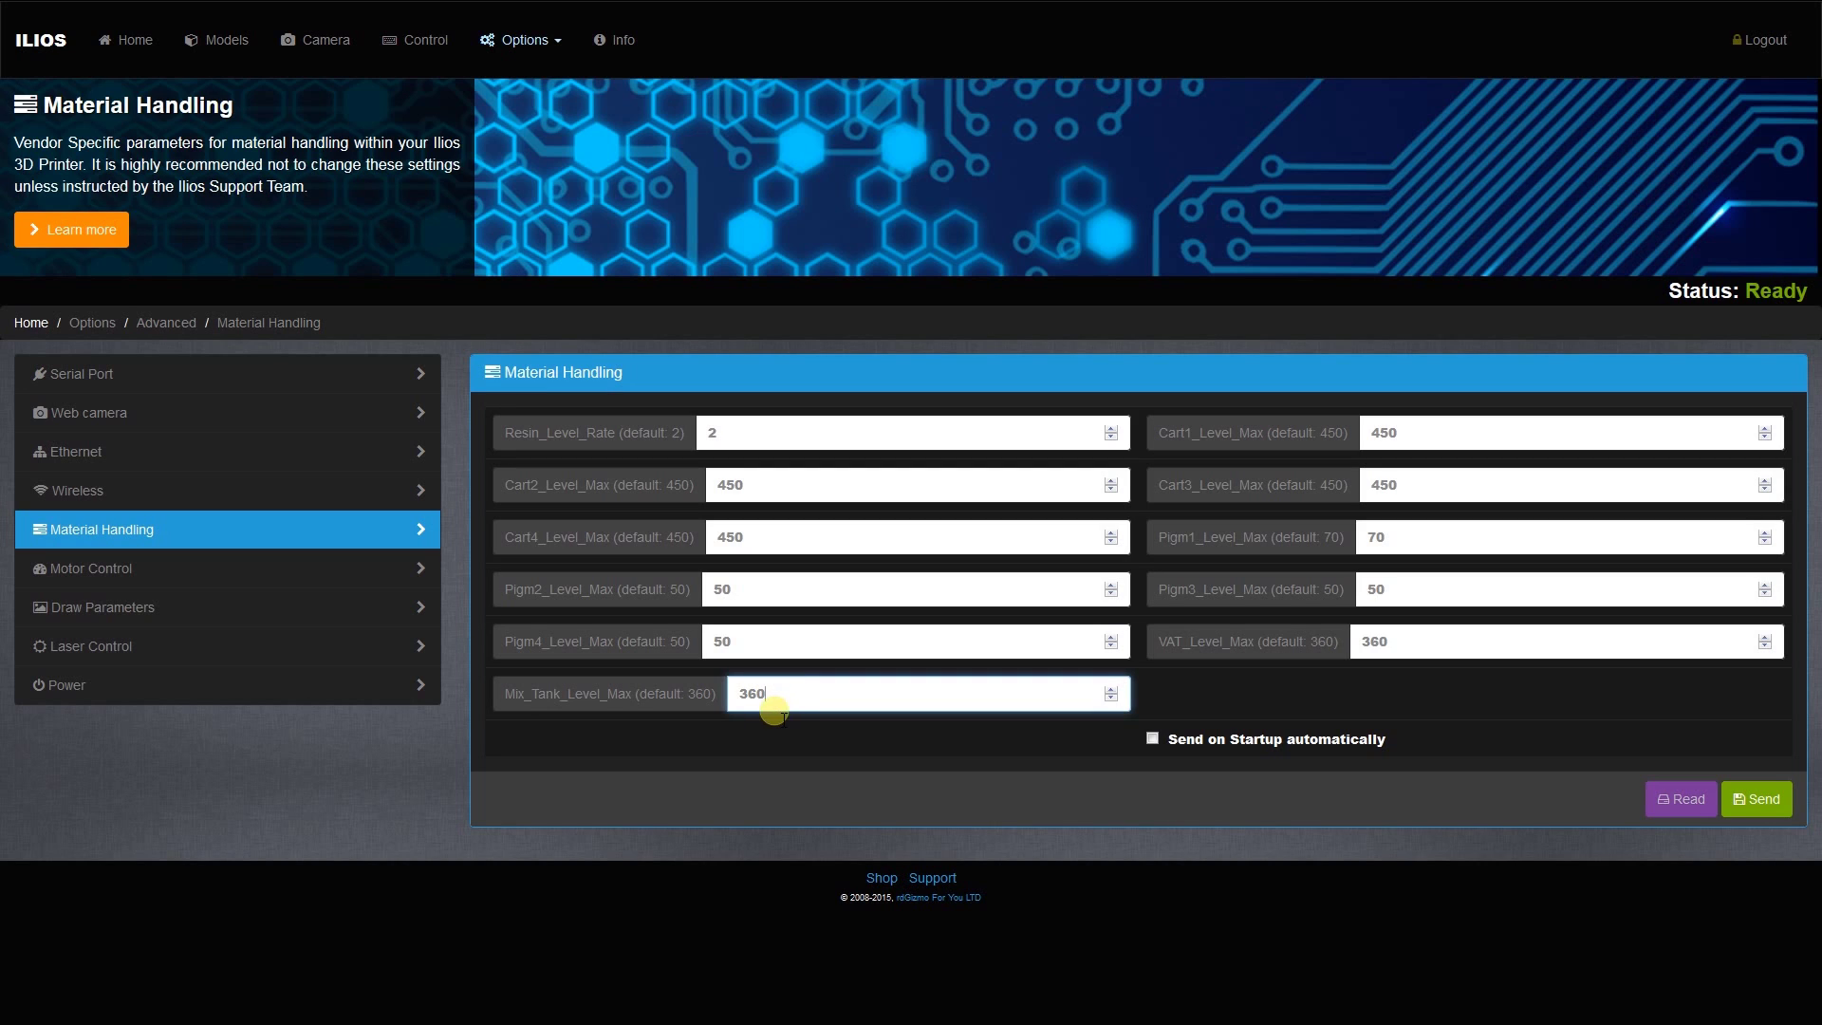
left_click_drag(780, 706, 754, 706)
left_click(790, 707)
left_click(1153, 739)
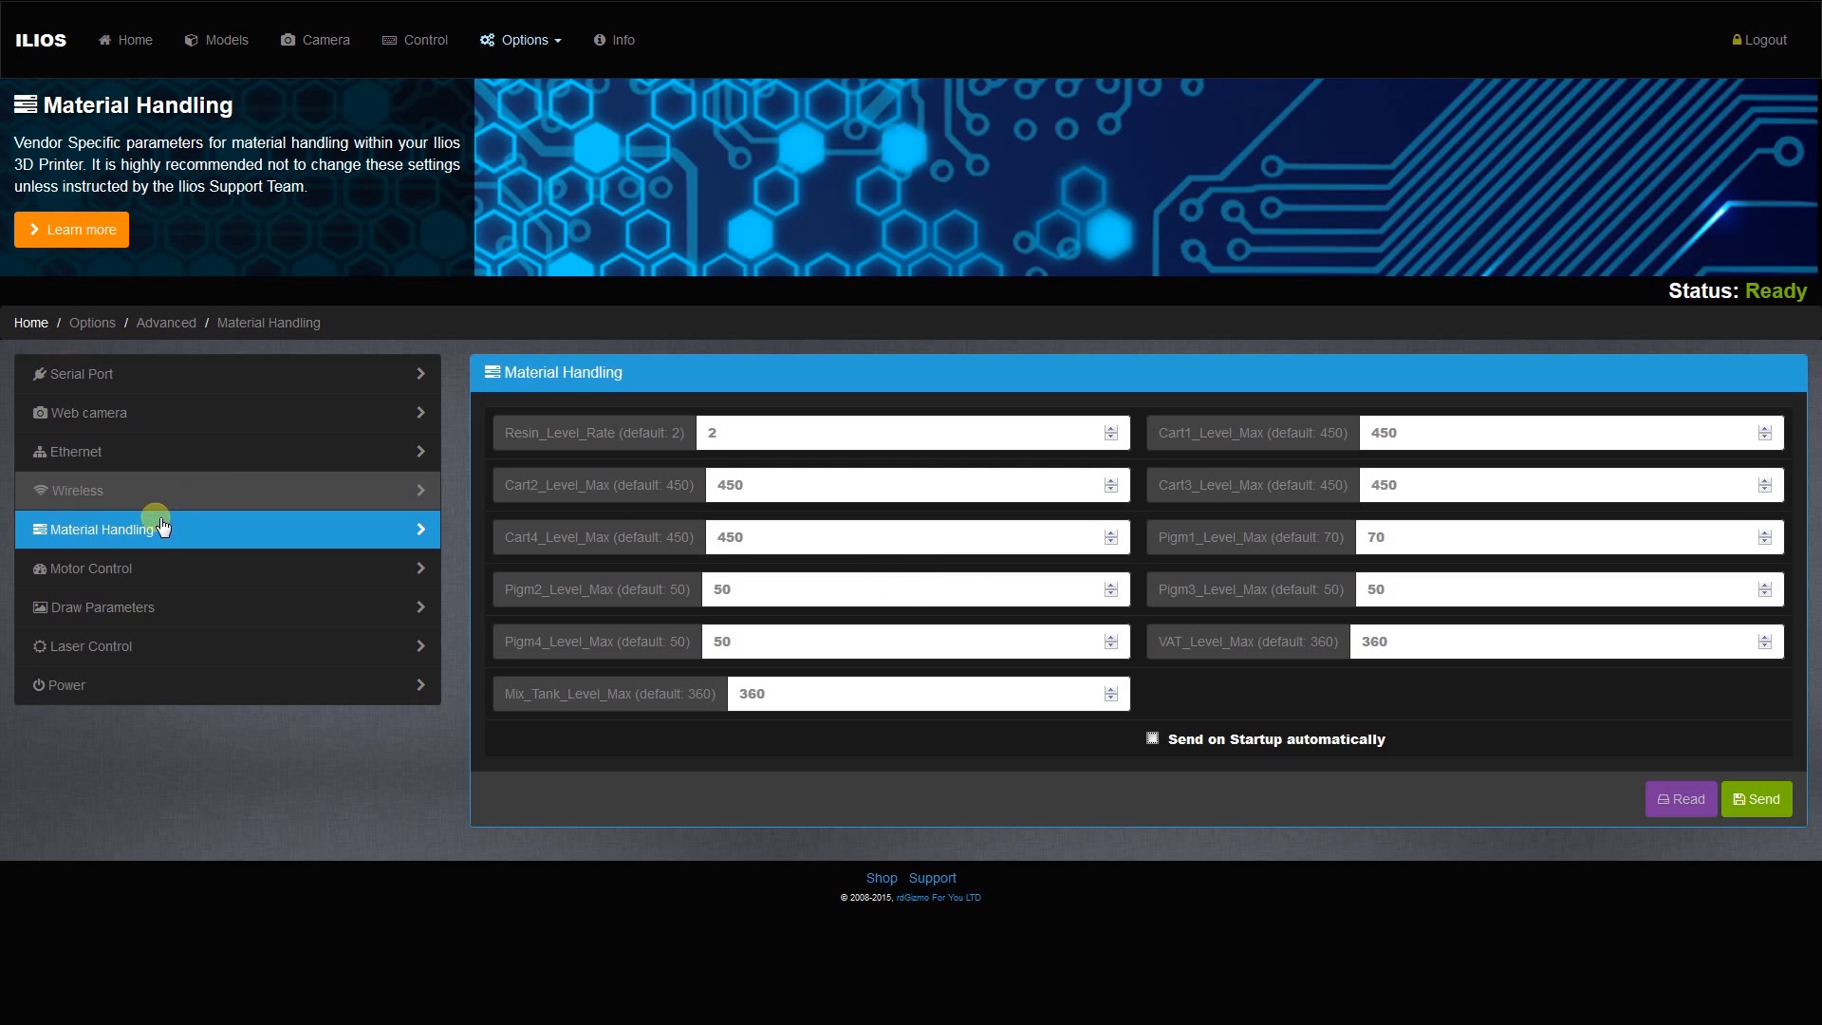
- Open the Motor Control settings and examine lift_ramp_updown_speed, servo_lift_strut_length and servo_lift_steps_max
left_click(160, 571)
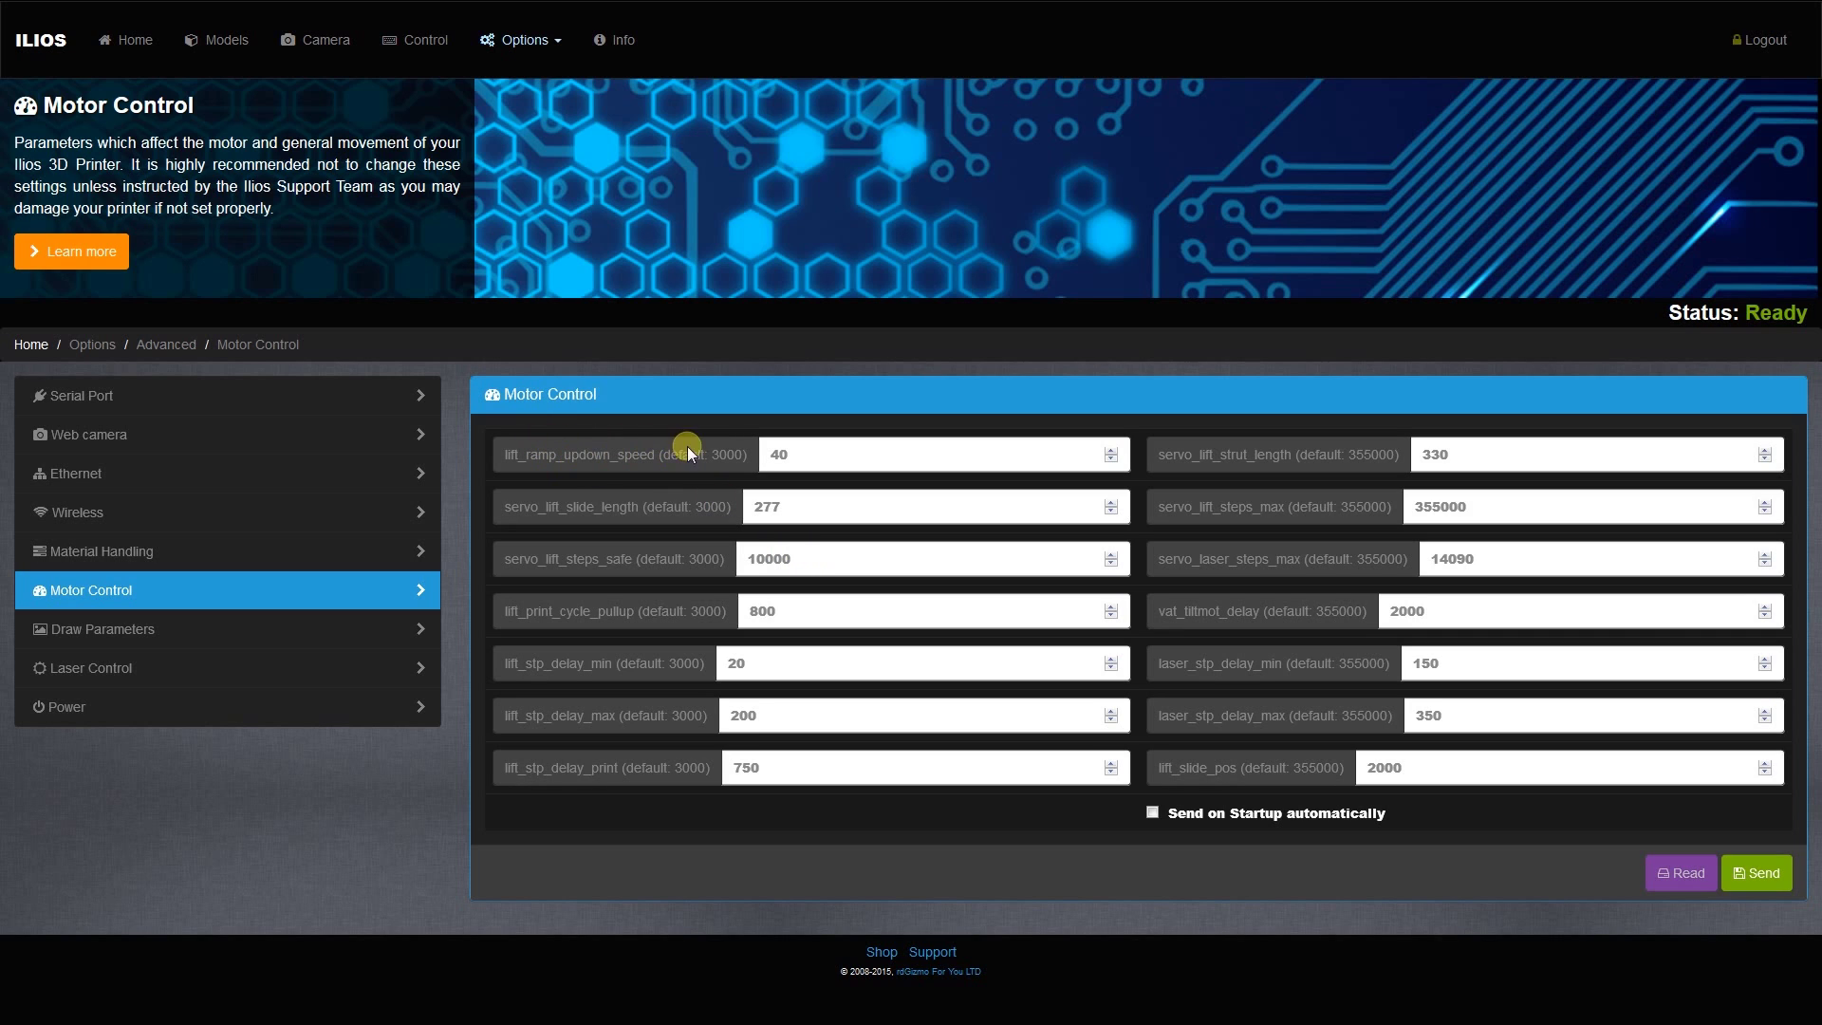
left_click(799, 458)
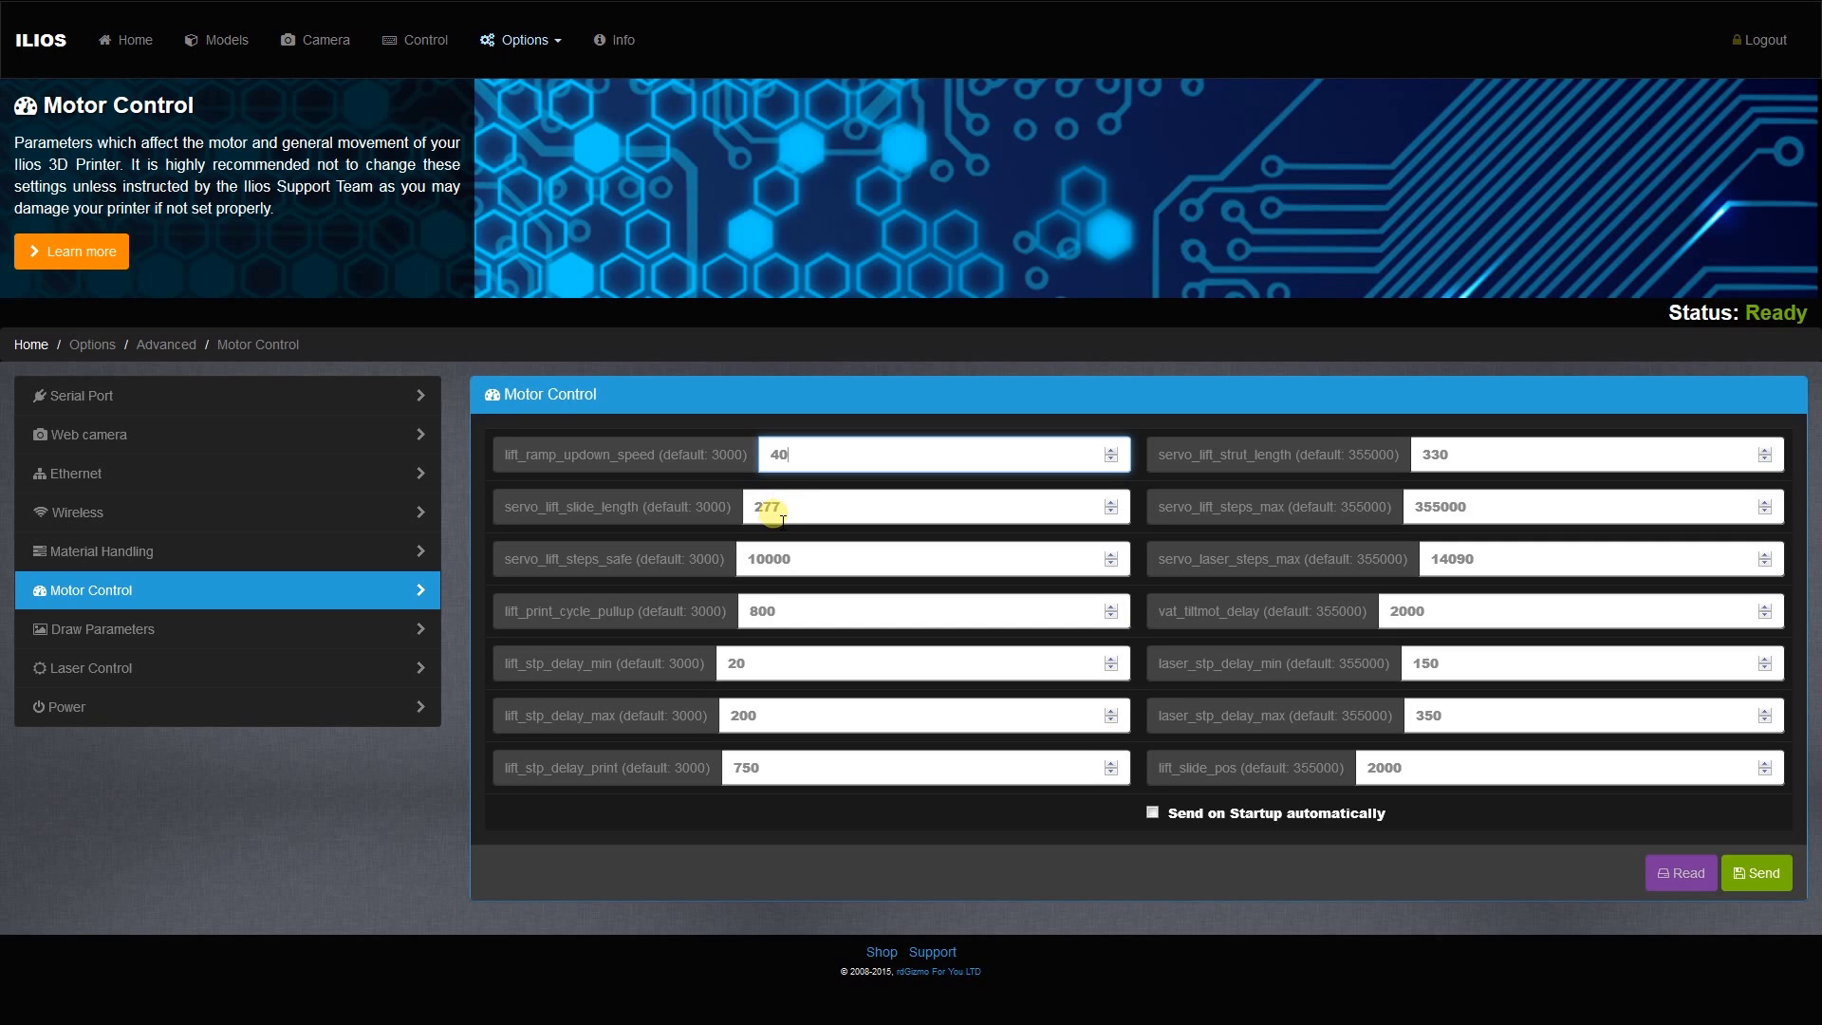
left_click(1506, 461)
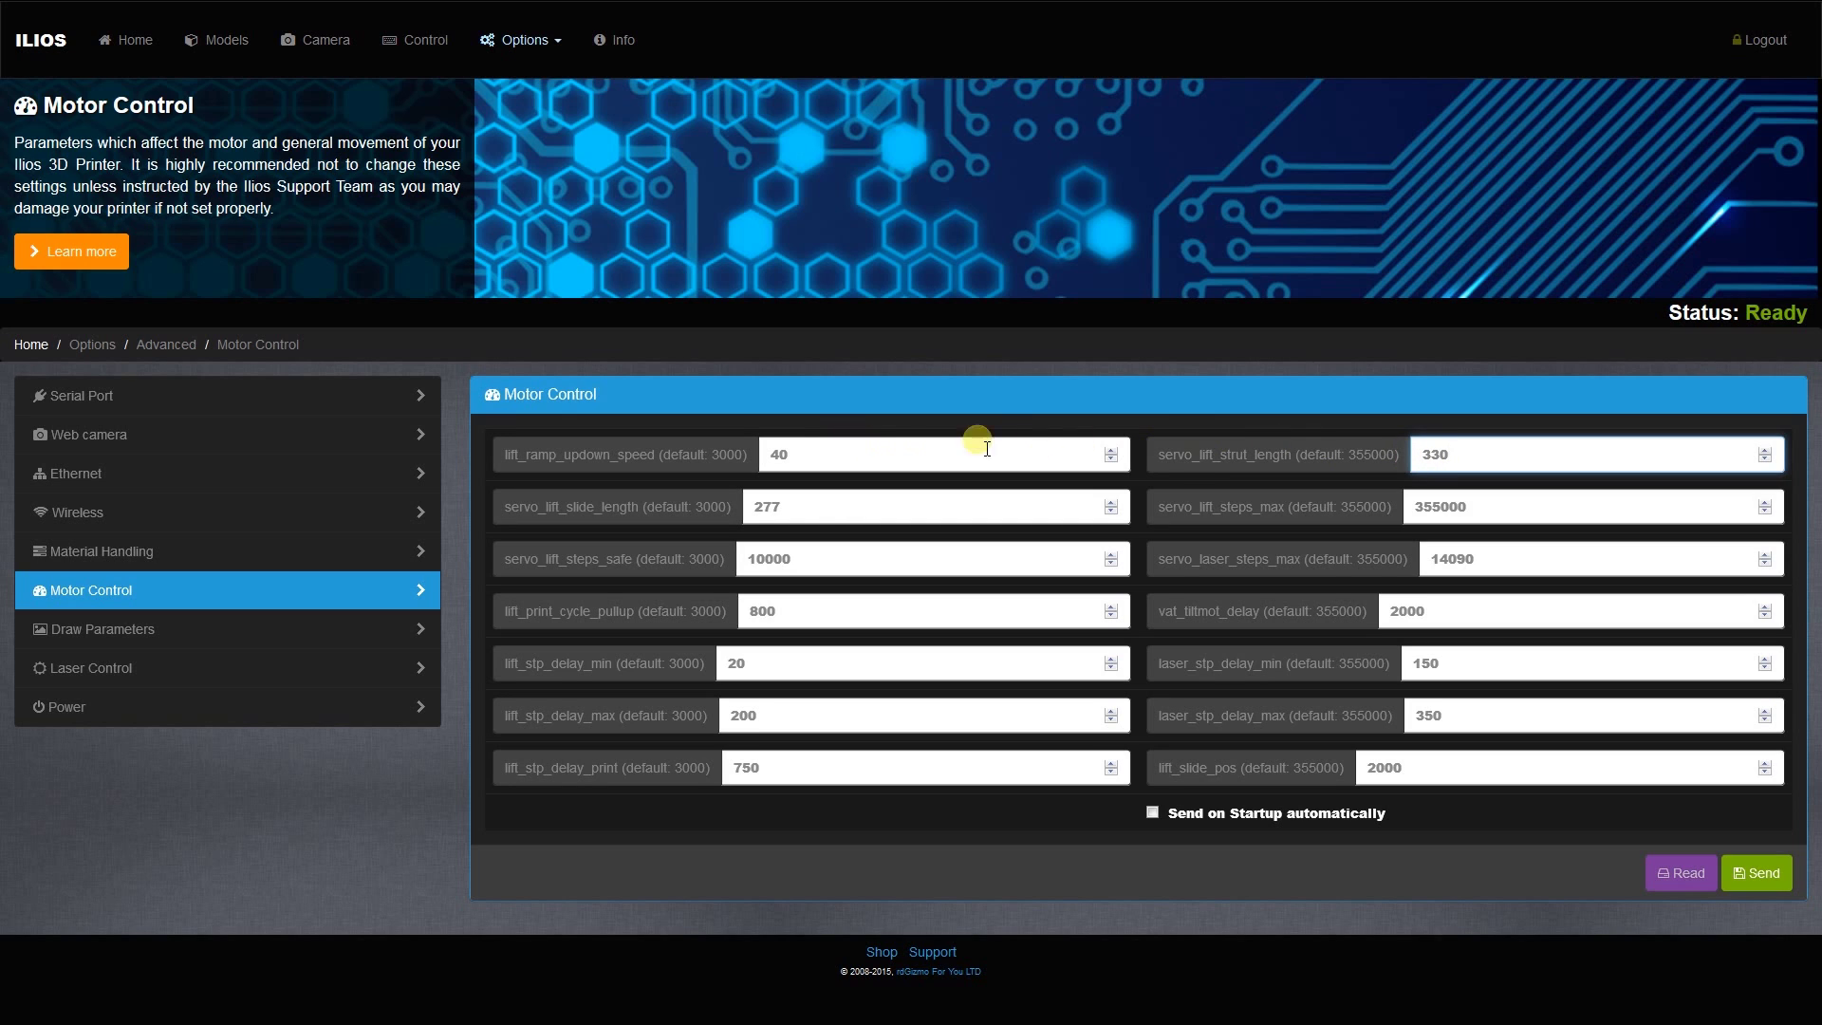
left_click(1502, 512)
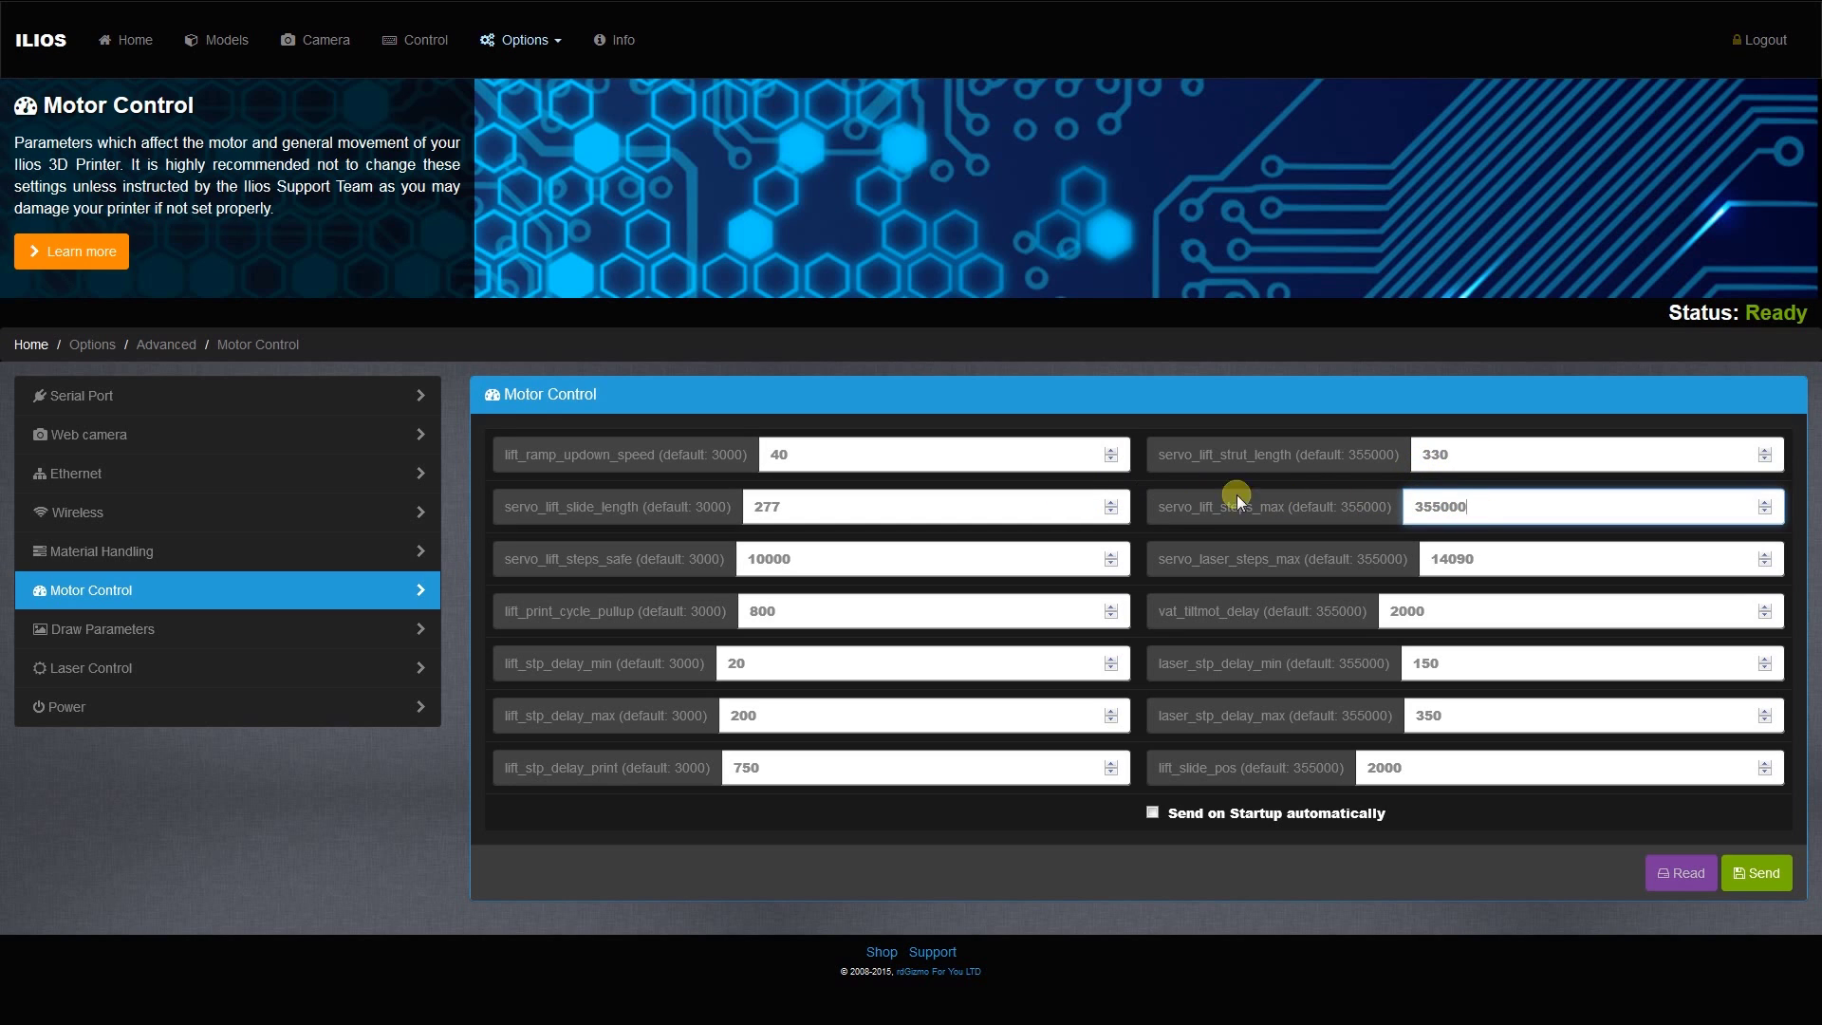
left_click_drag(1484, 517, 1398, 513)
left_click(1488, 516)
- Examine the lift_print_cycle_pullup value and the vat tilt motor delay in the motor settings
left_click(798, 612)
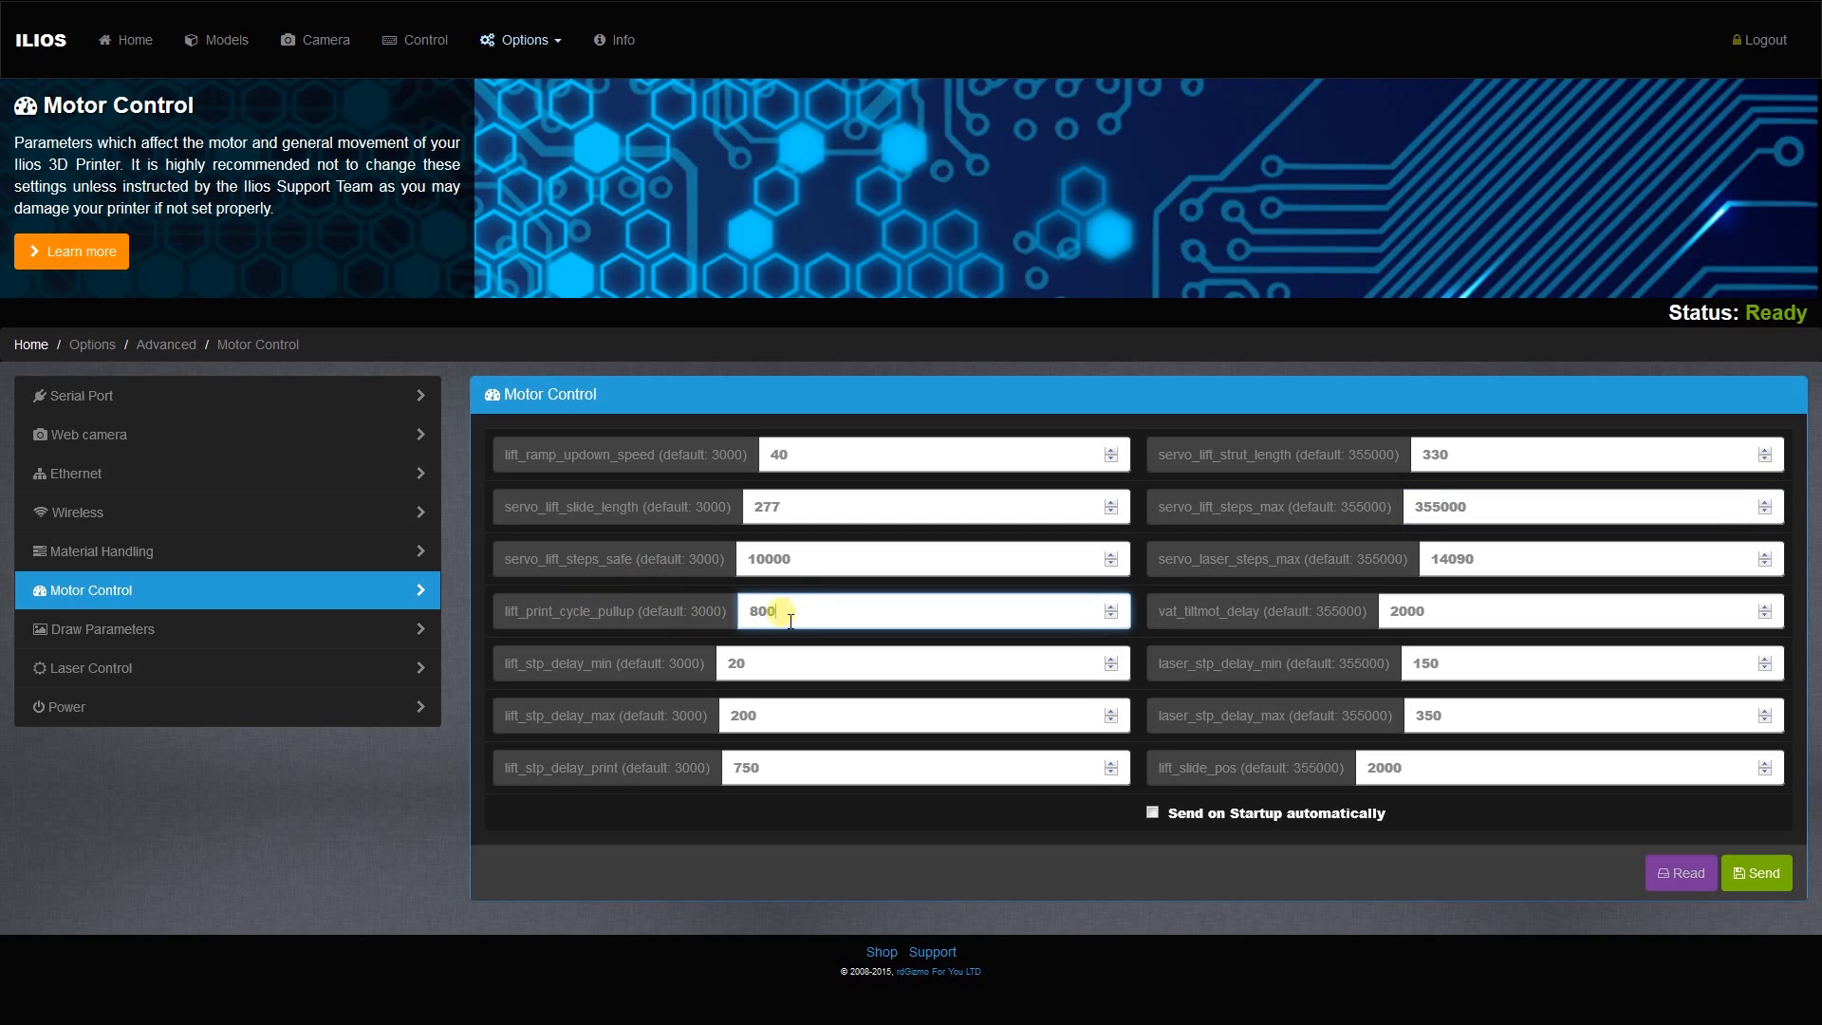
left_click_drag(791, 622, 744, 618)
left_click(827, 620)
left_click_drag(1184, 615, 1256, 614)
left_click(1466, 617)
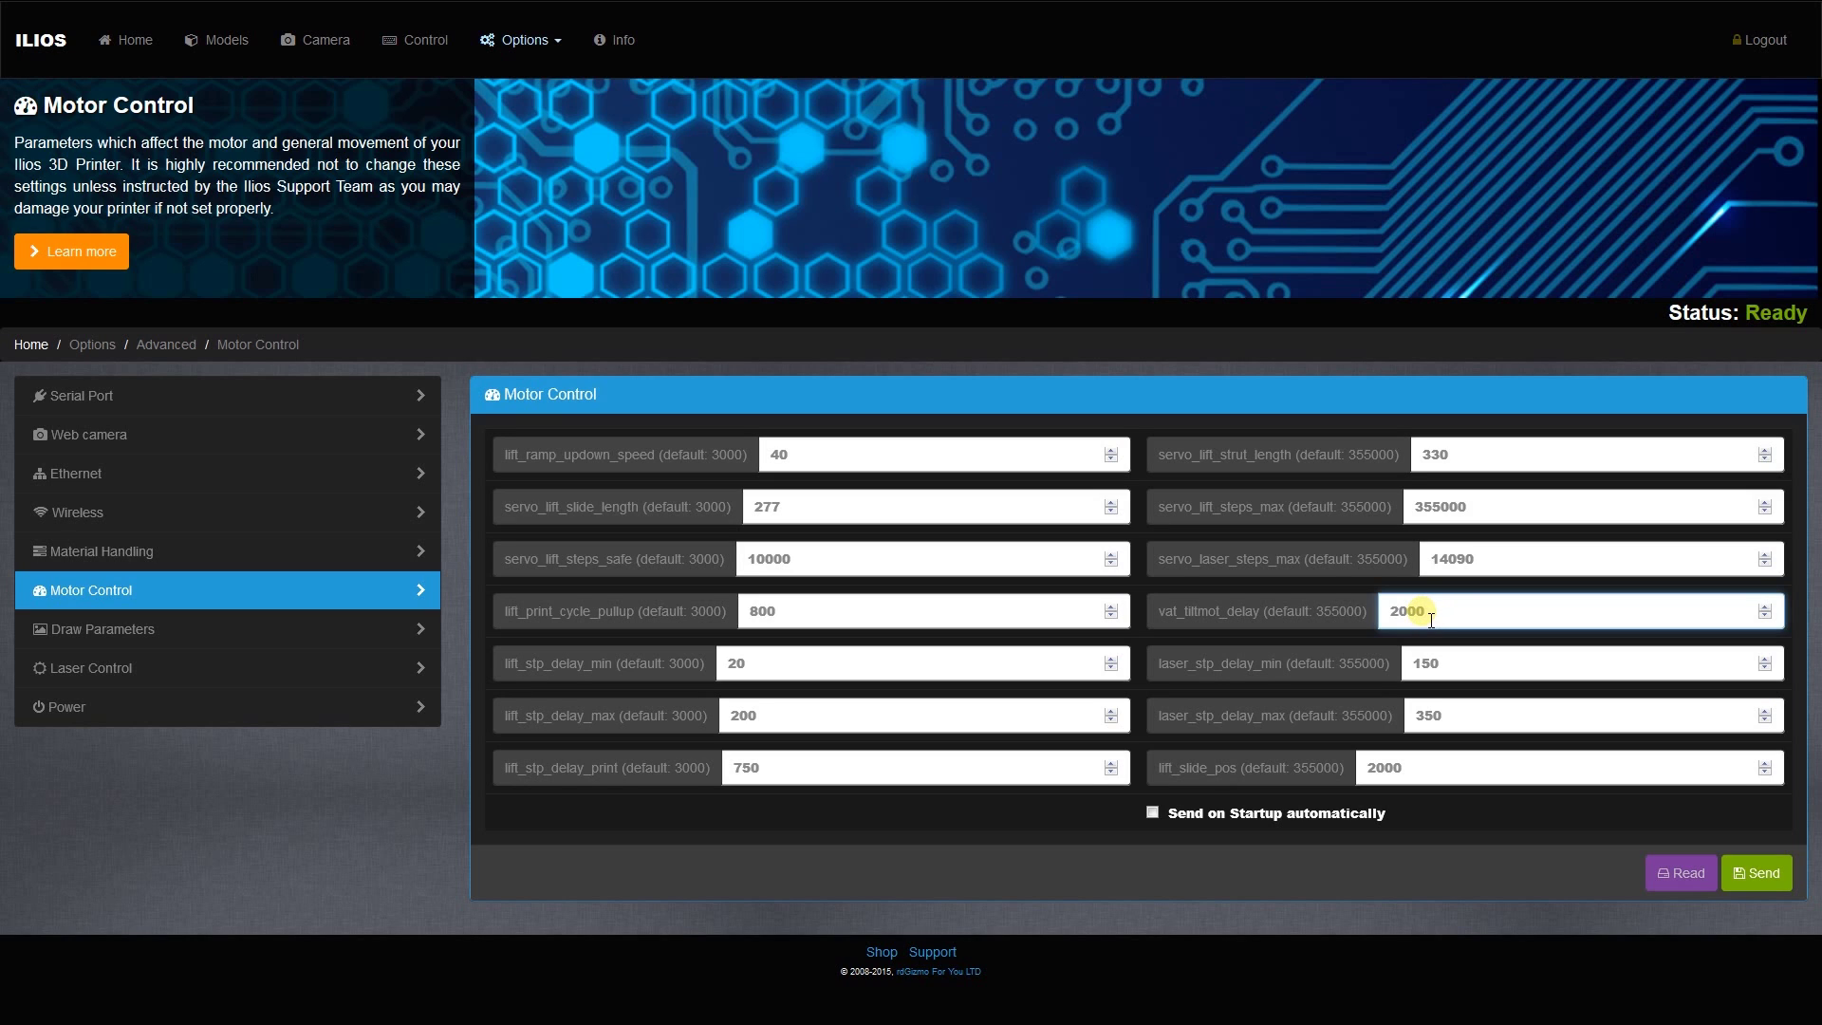
left_click_drag(1436, 619, 1397, 618)
left_click(1446, 622)
- Examine the minimum step delay parameters for the lift and the laser
left_click_drag(515, 670, 649, 671)
left_click(653, 672)
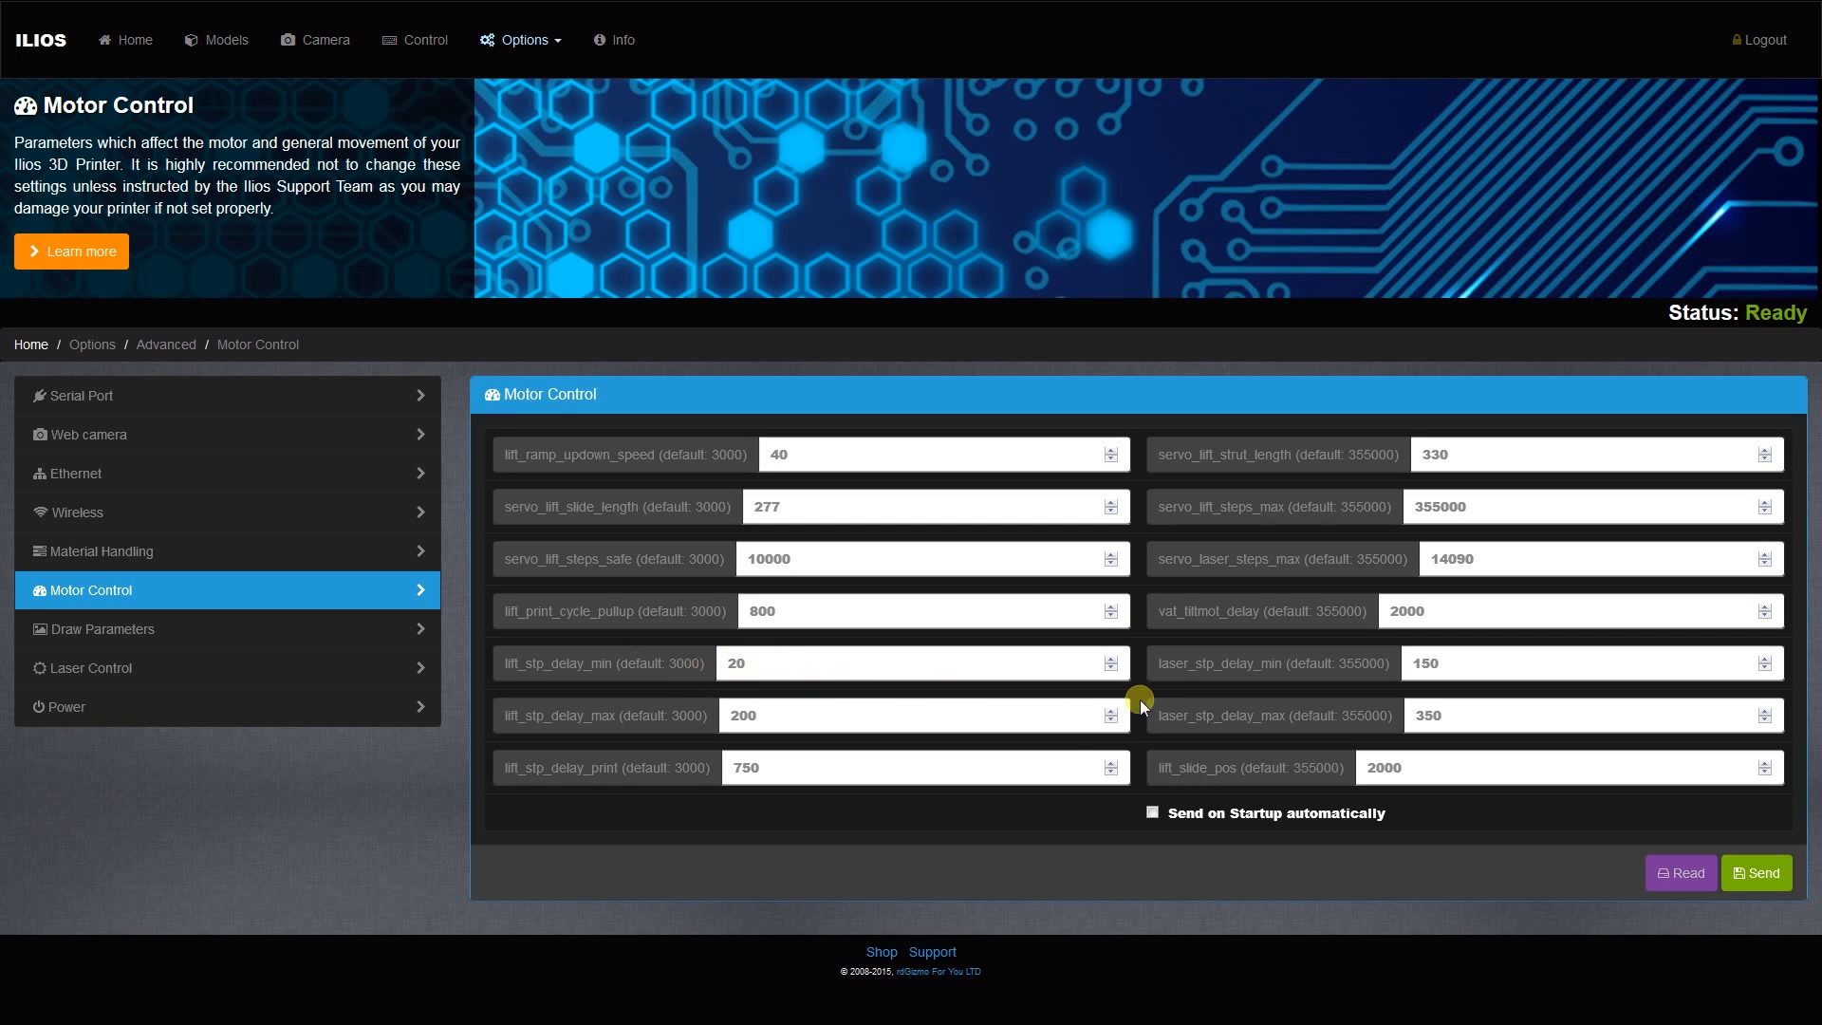
left_click_drag(1154, 662, 1294, 670)
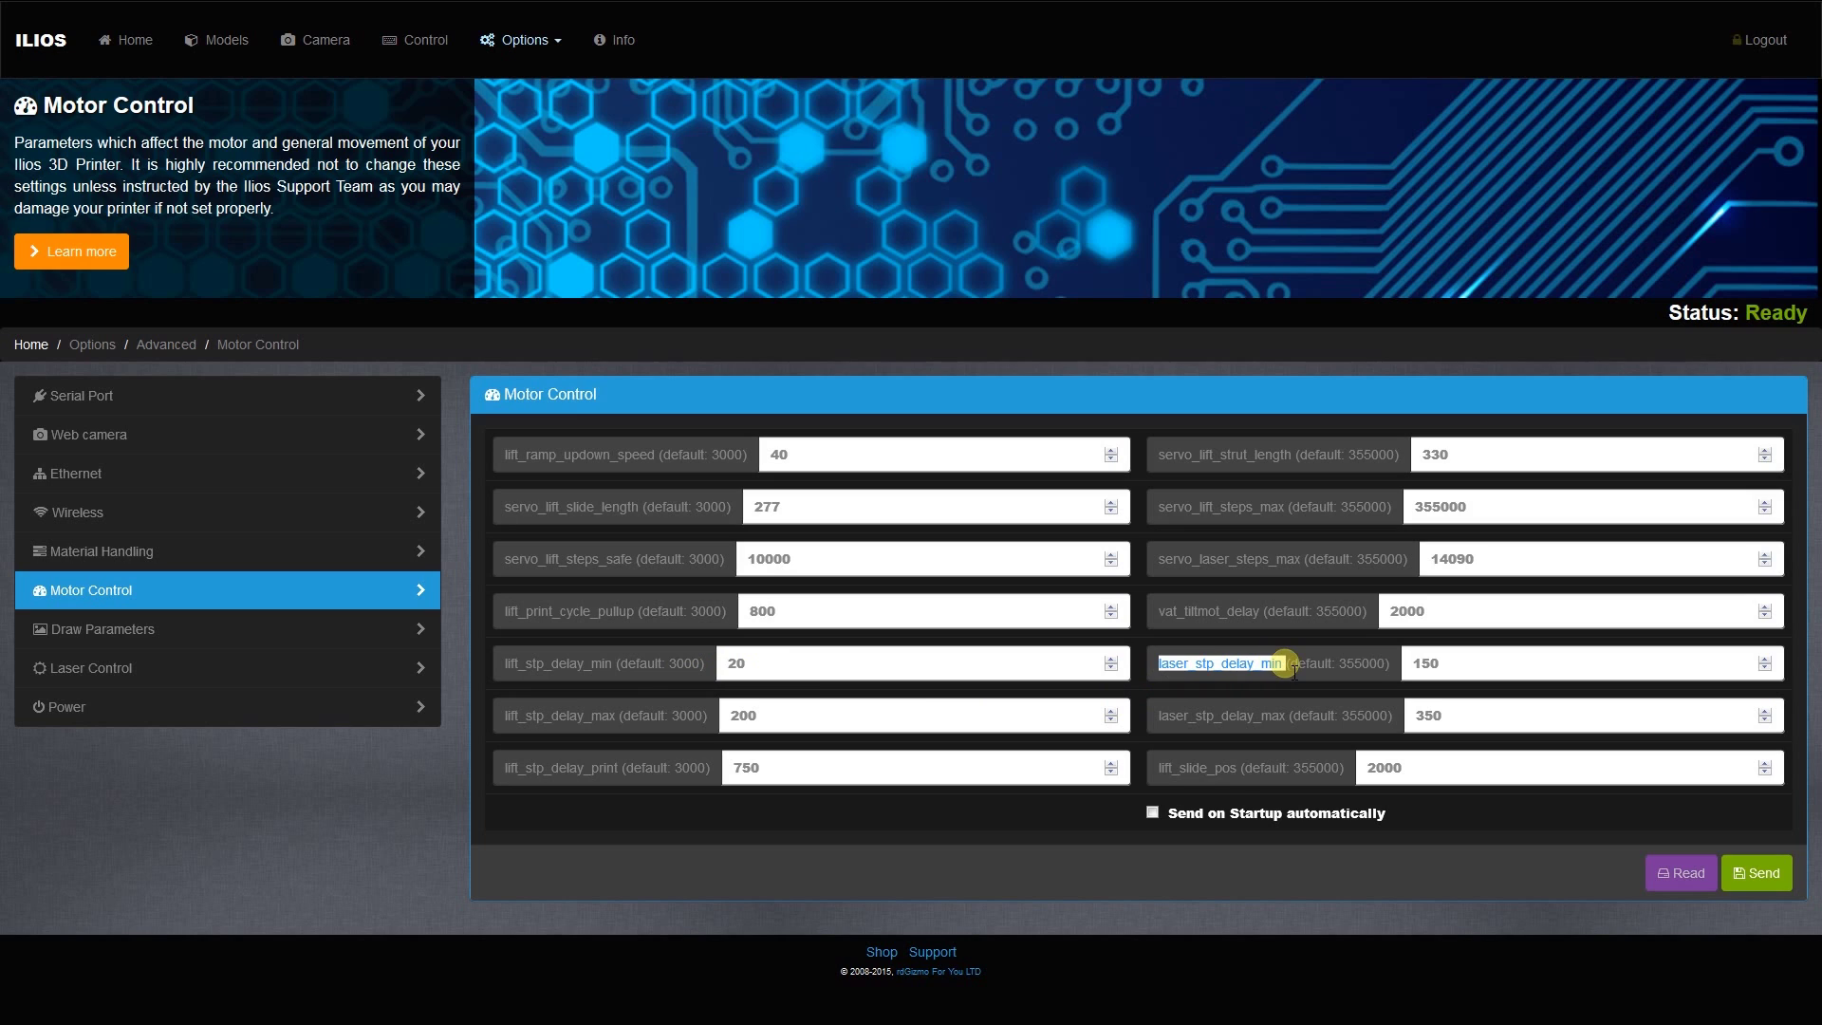
left_click(1458, 671)
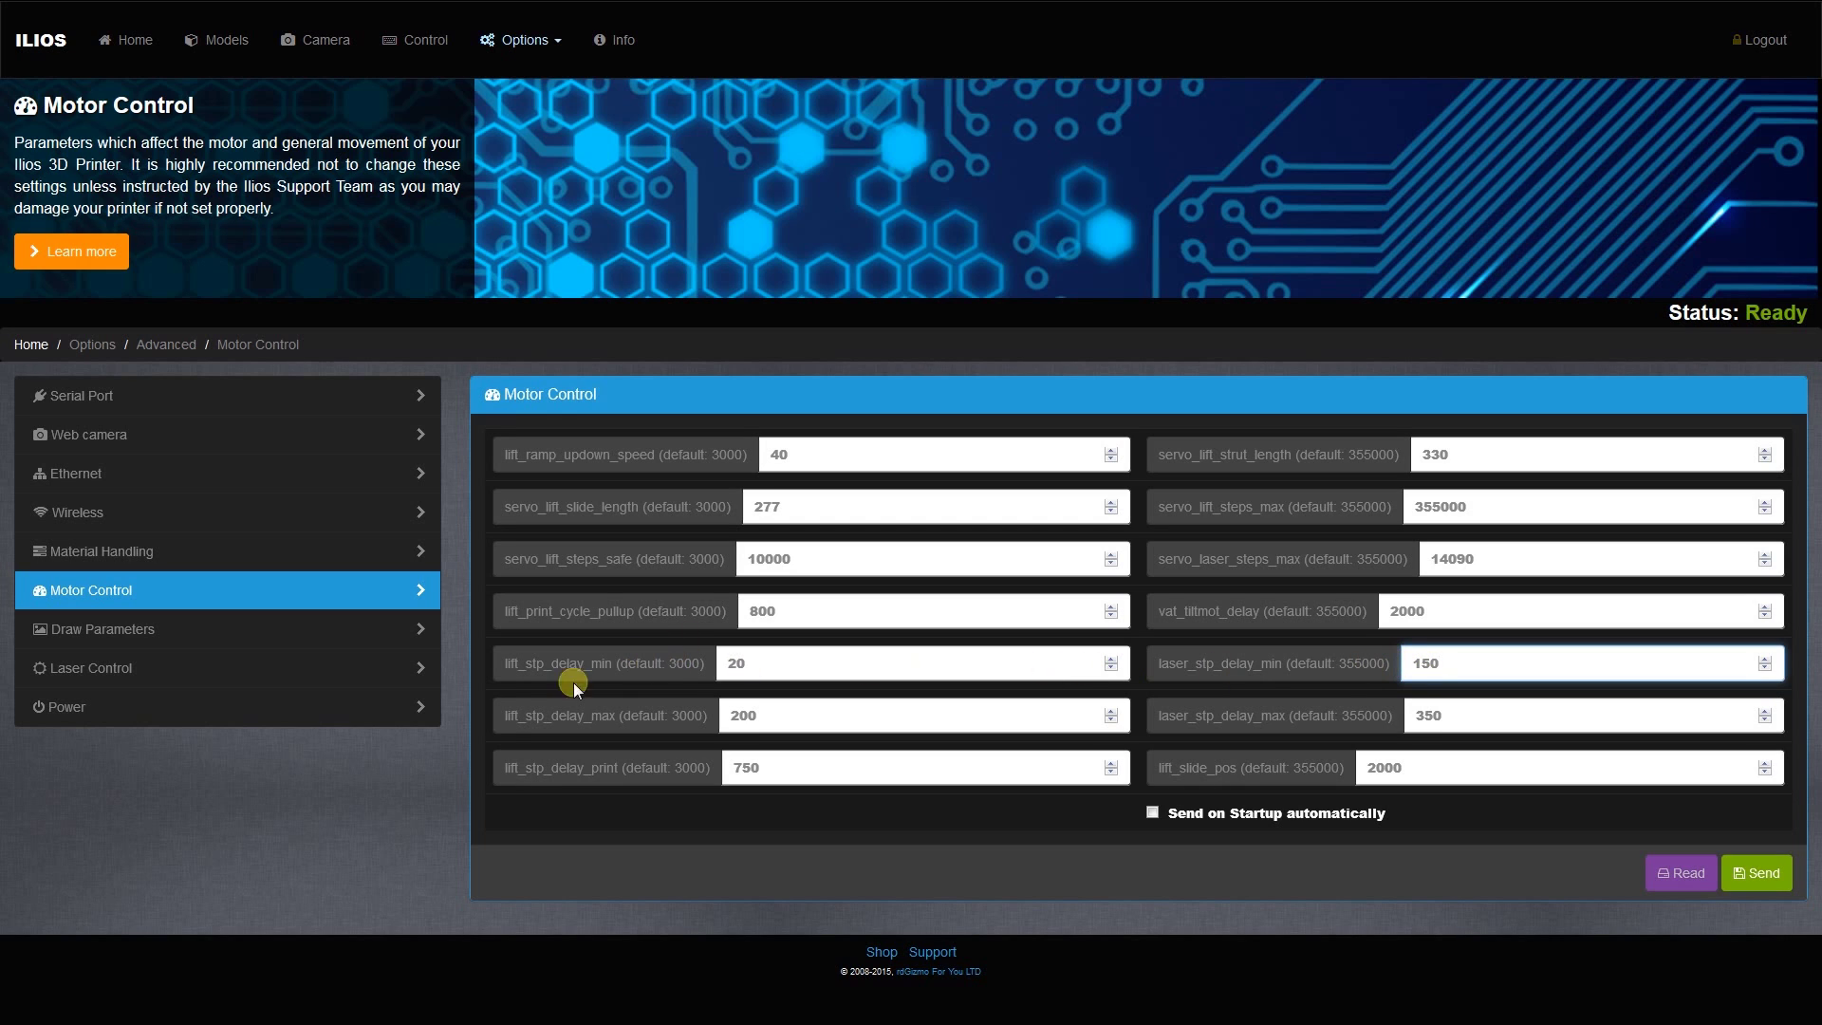
- Examine lift_stp_delay_max and compare it with the lift's minimum step delay
left_click_drag(513, 716, 578, 716)
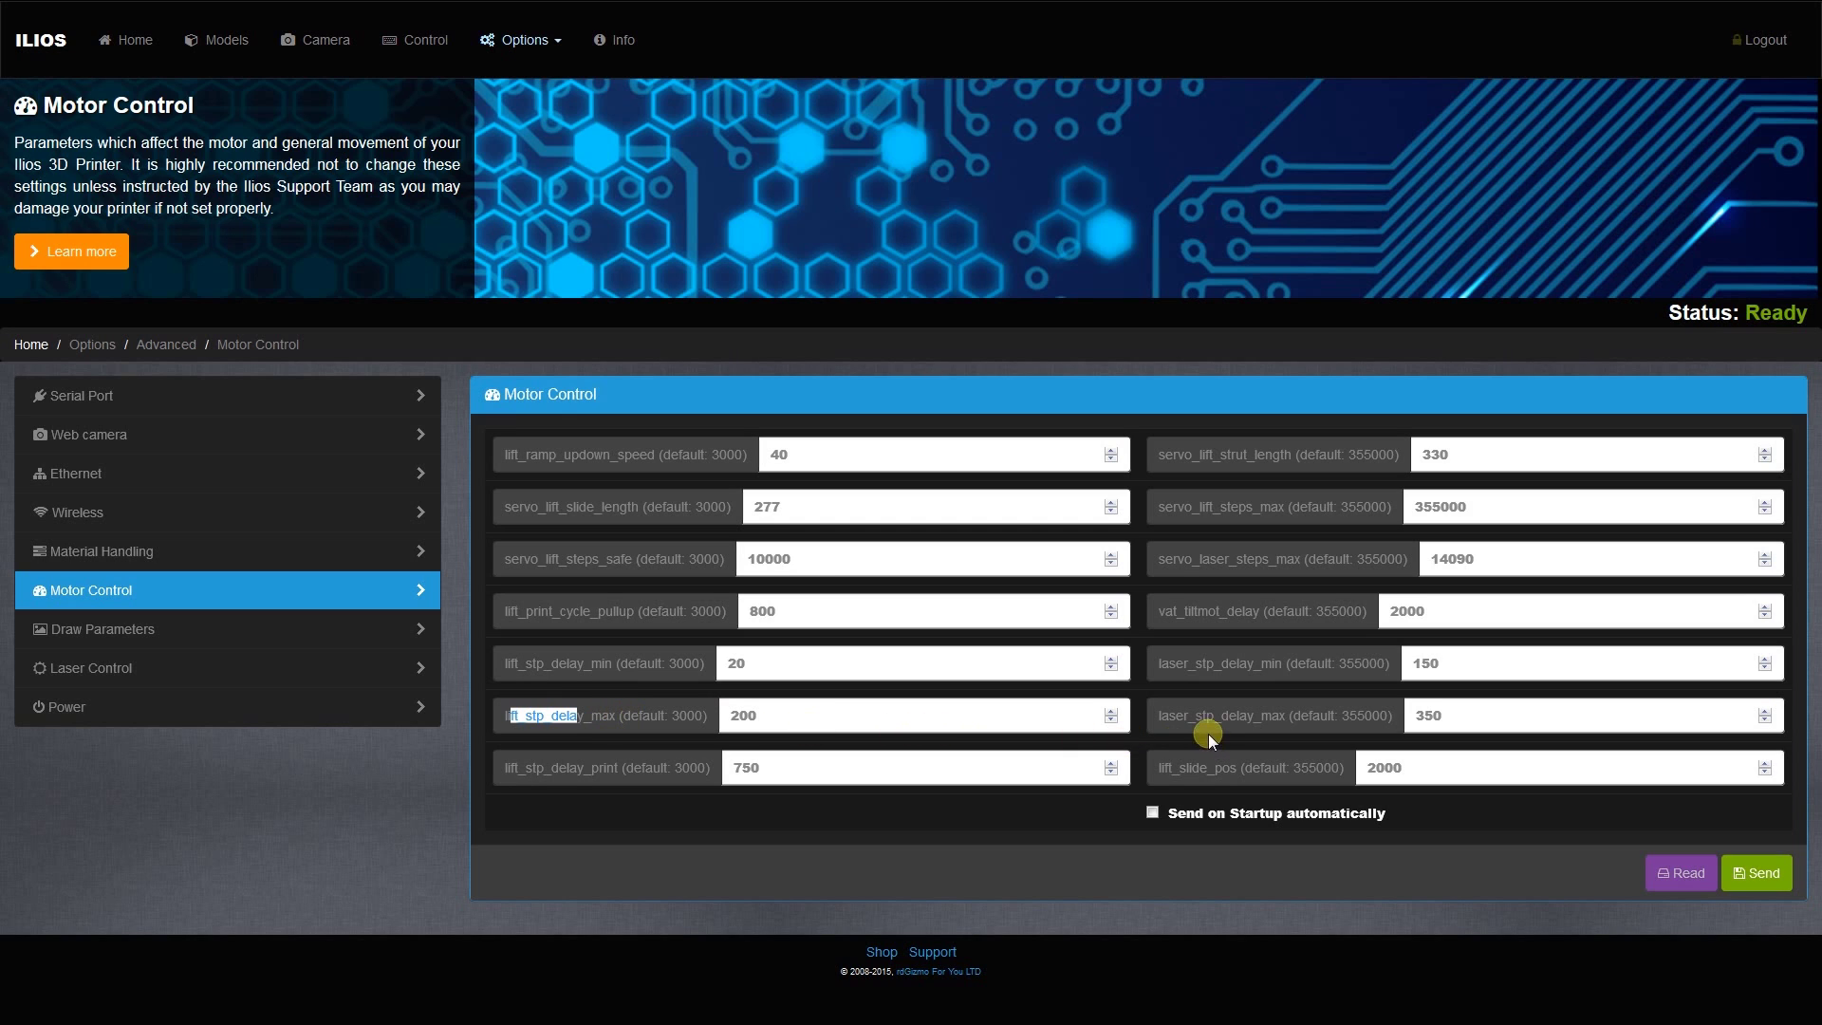
left_click(780, 726)
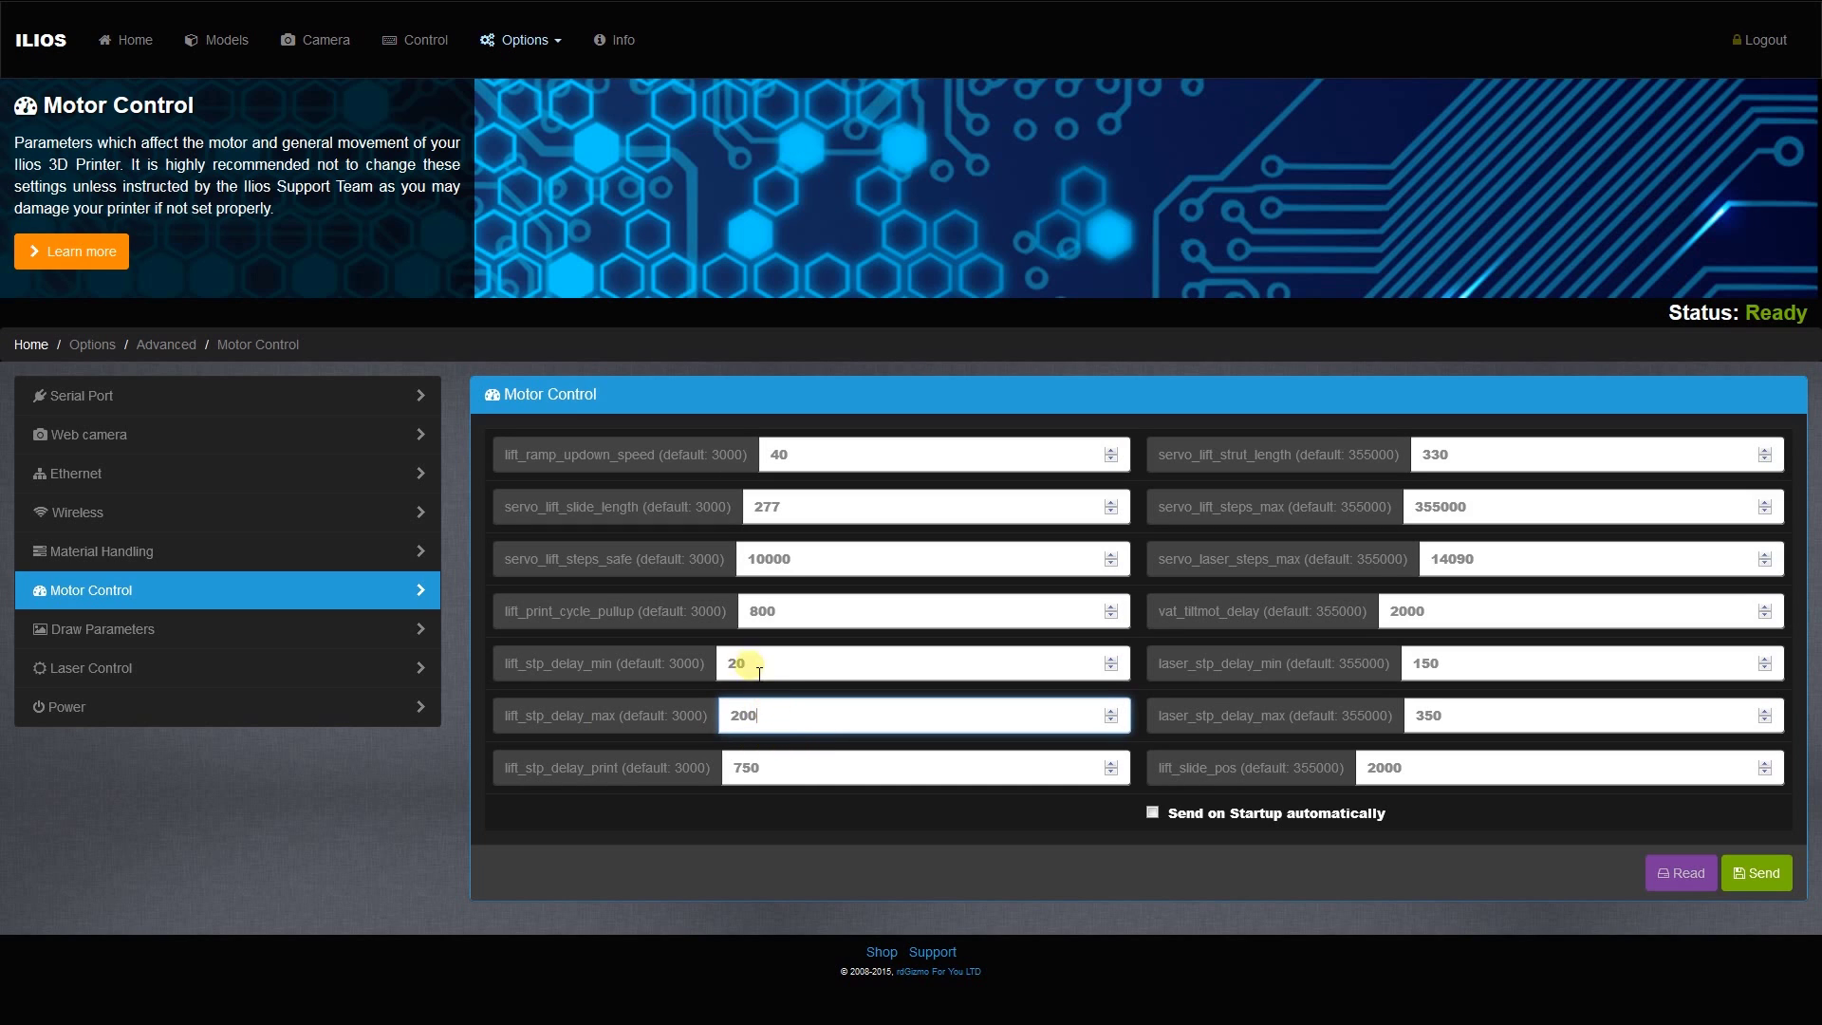
left_click_drag(756, 672, 680, 660)
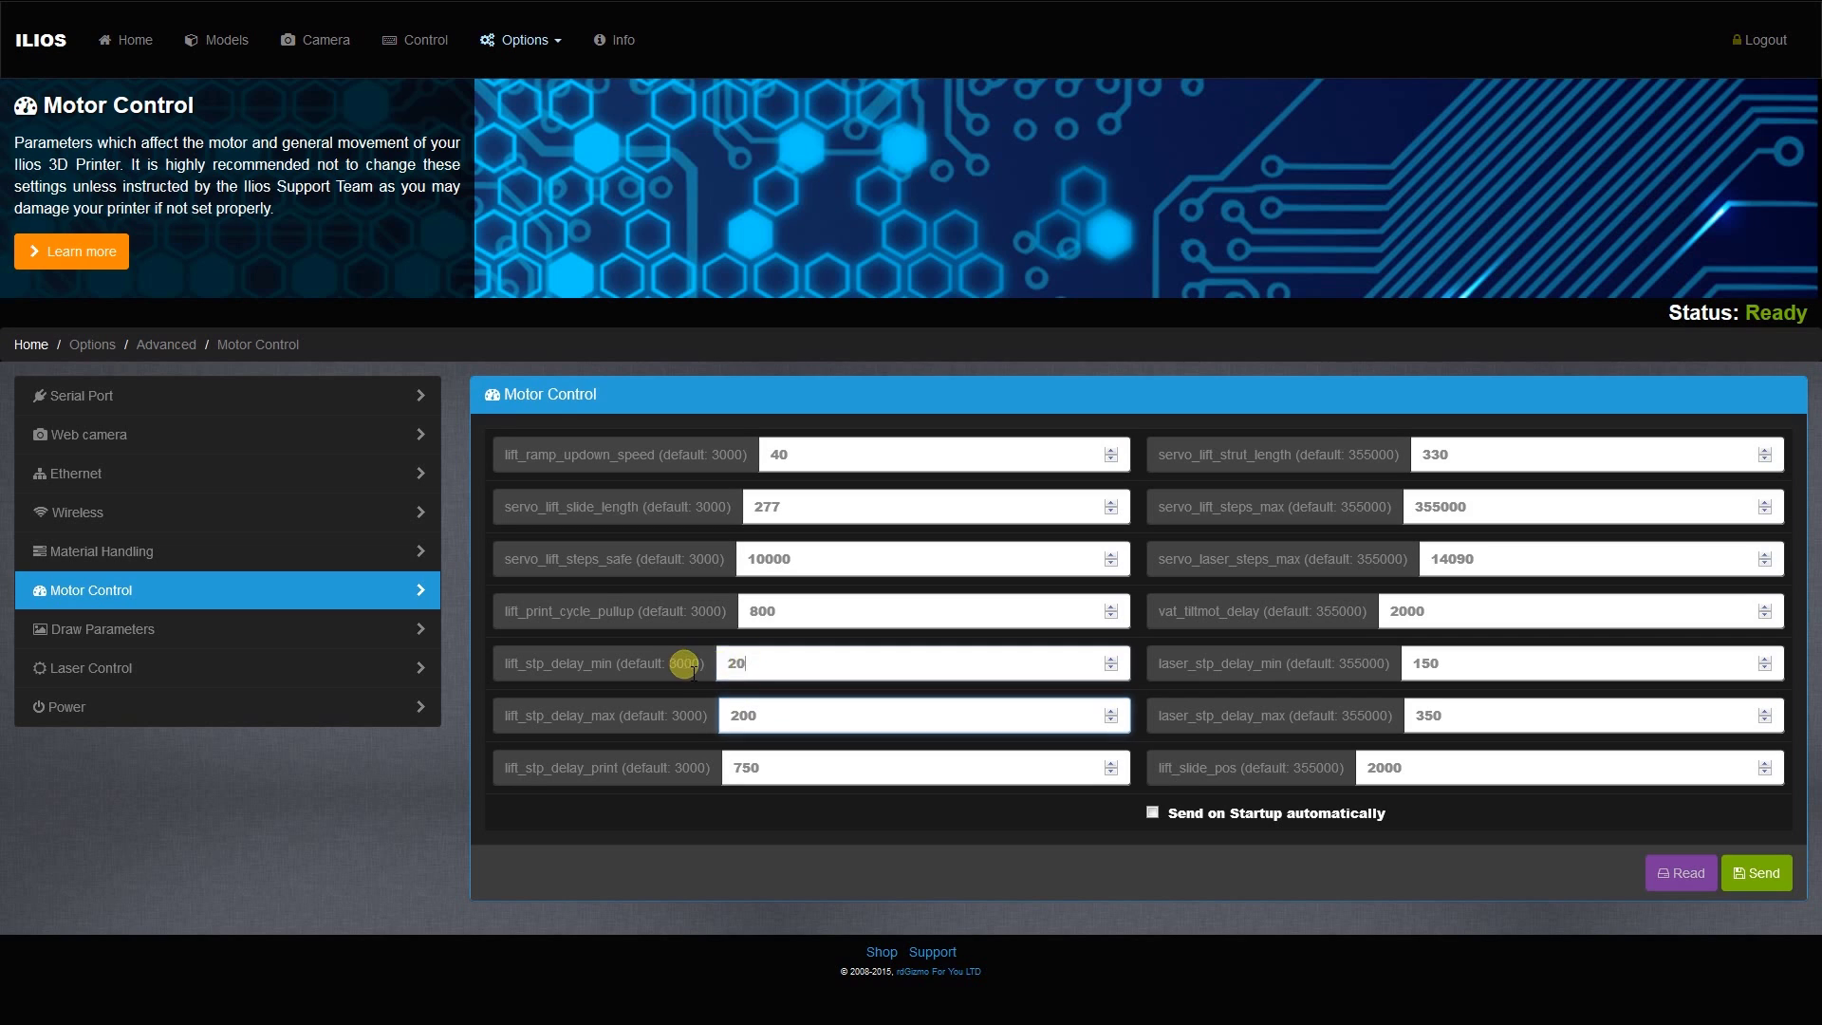
left_click(773, 723)
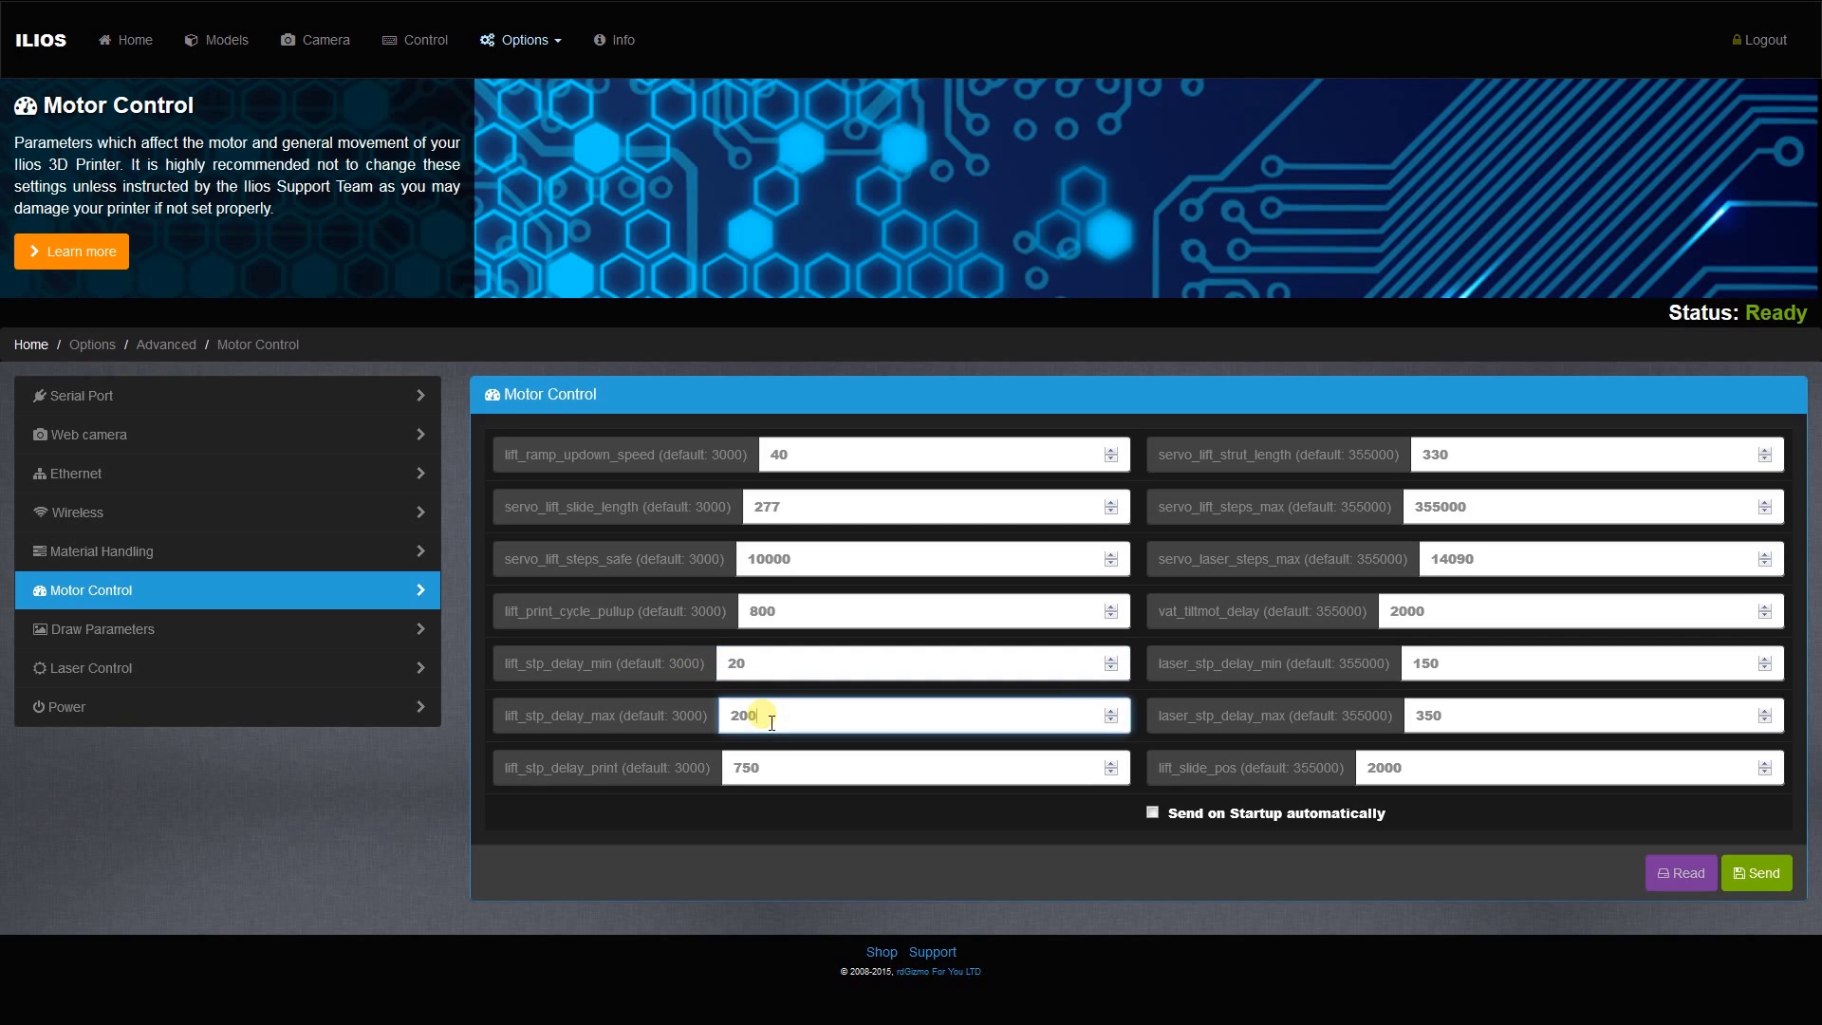
double_click(772, 723)
- Examine the lift_stp_delay_print value and the motor settings' Send on Startup automatically option
double_click(755, 768)
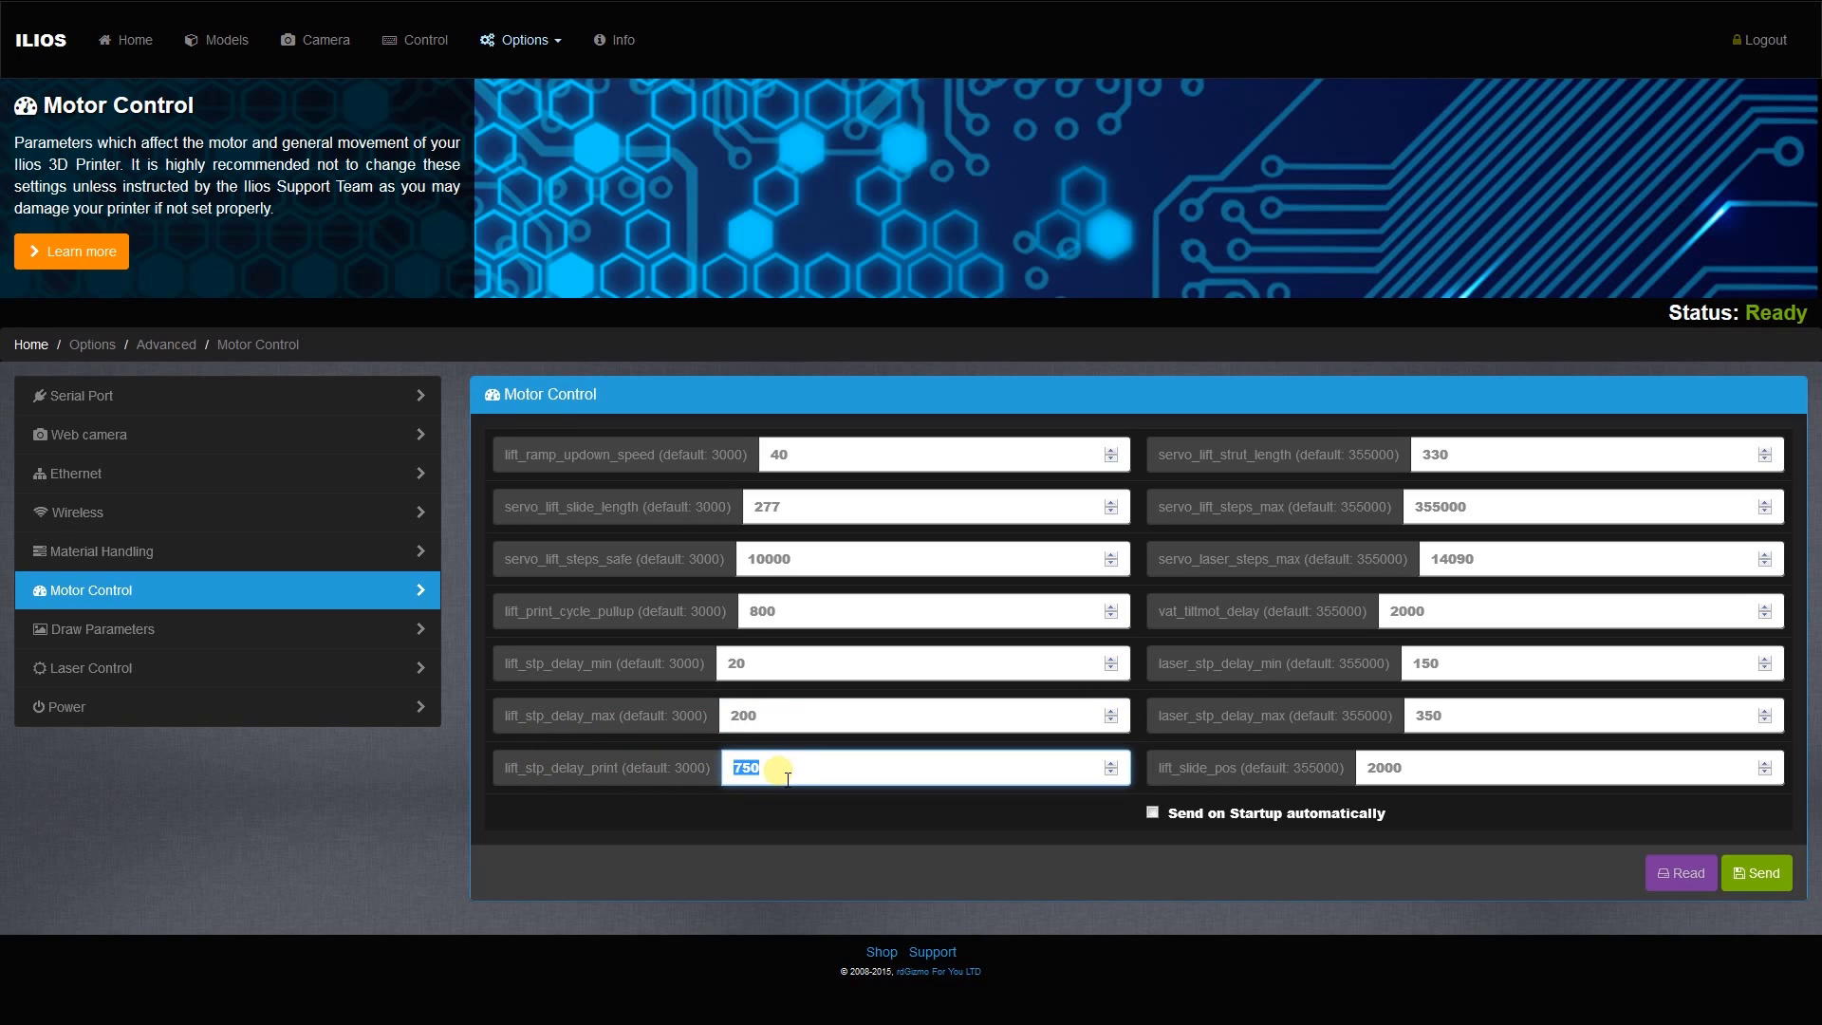
left_click(785, 777)
double_click(743, 774)
left_click(780, 776)
left_click(1150, 813)
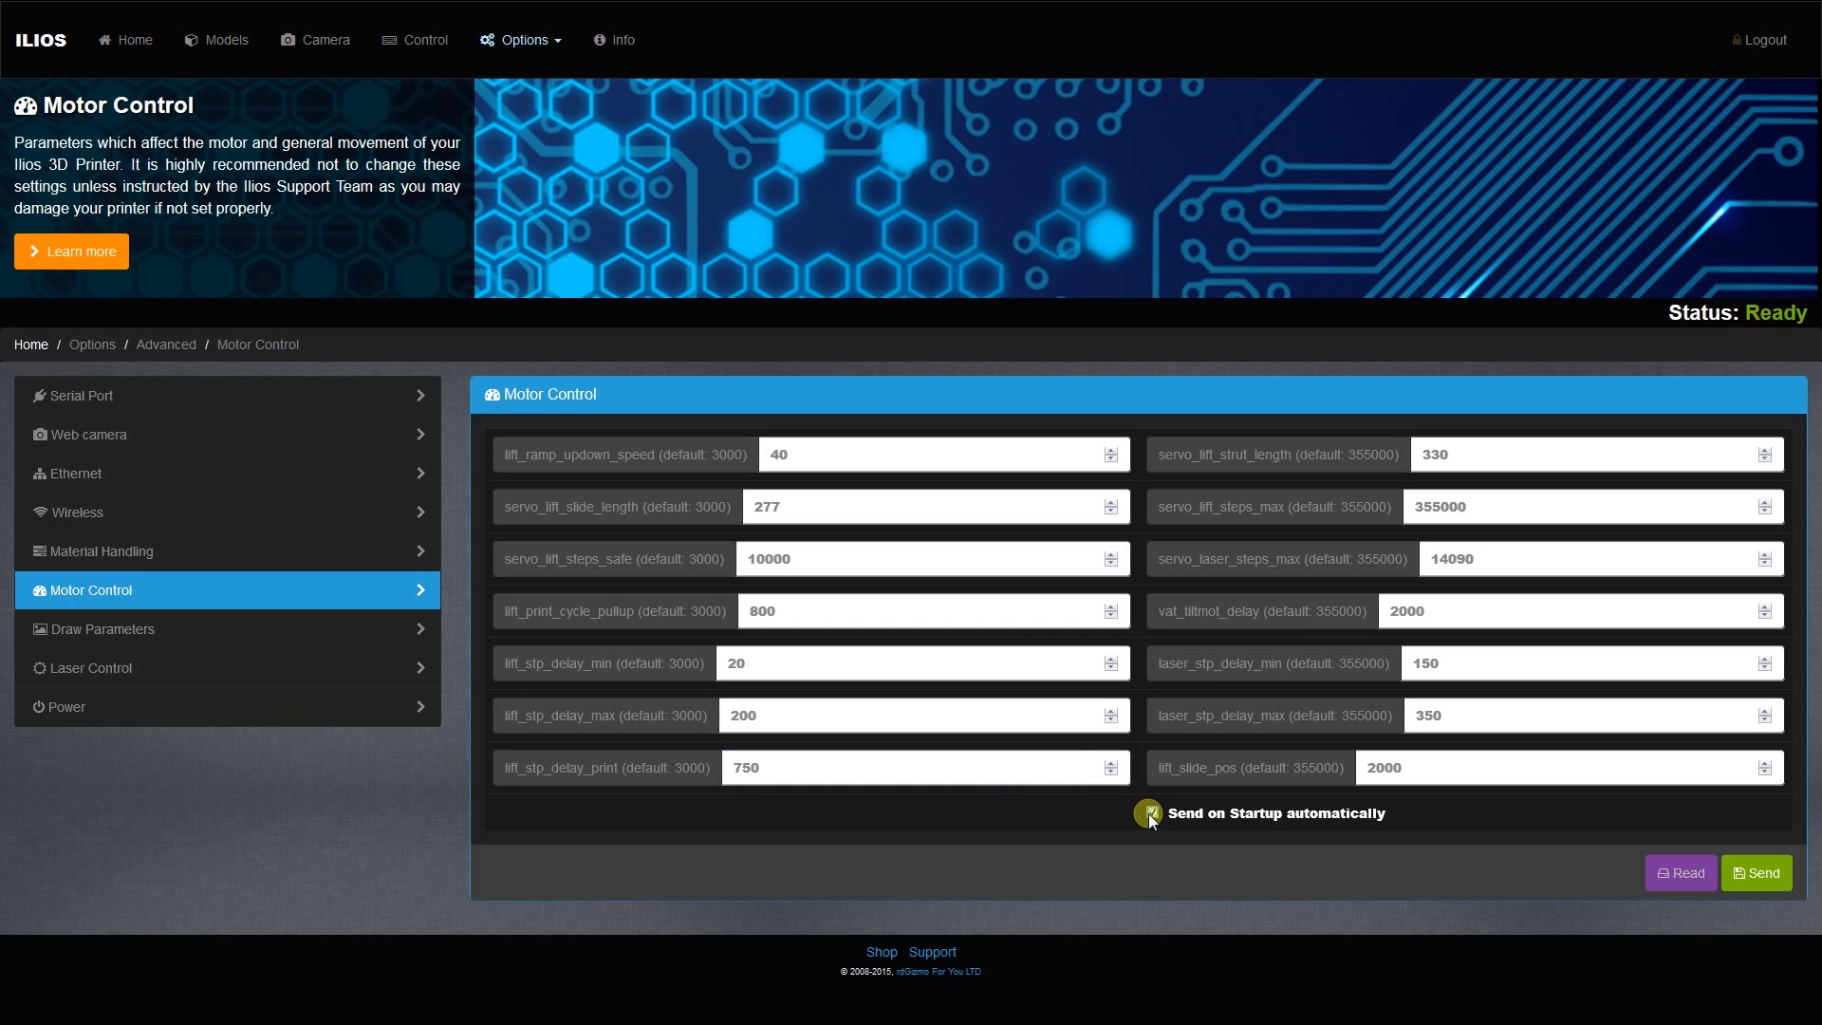
- Open the Draw Parameters settings and examine the Draw_Start_Delay parameter
left_click(99, 628)
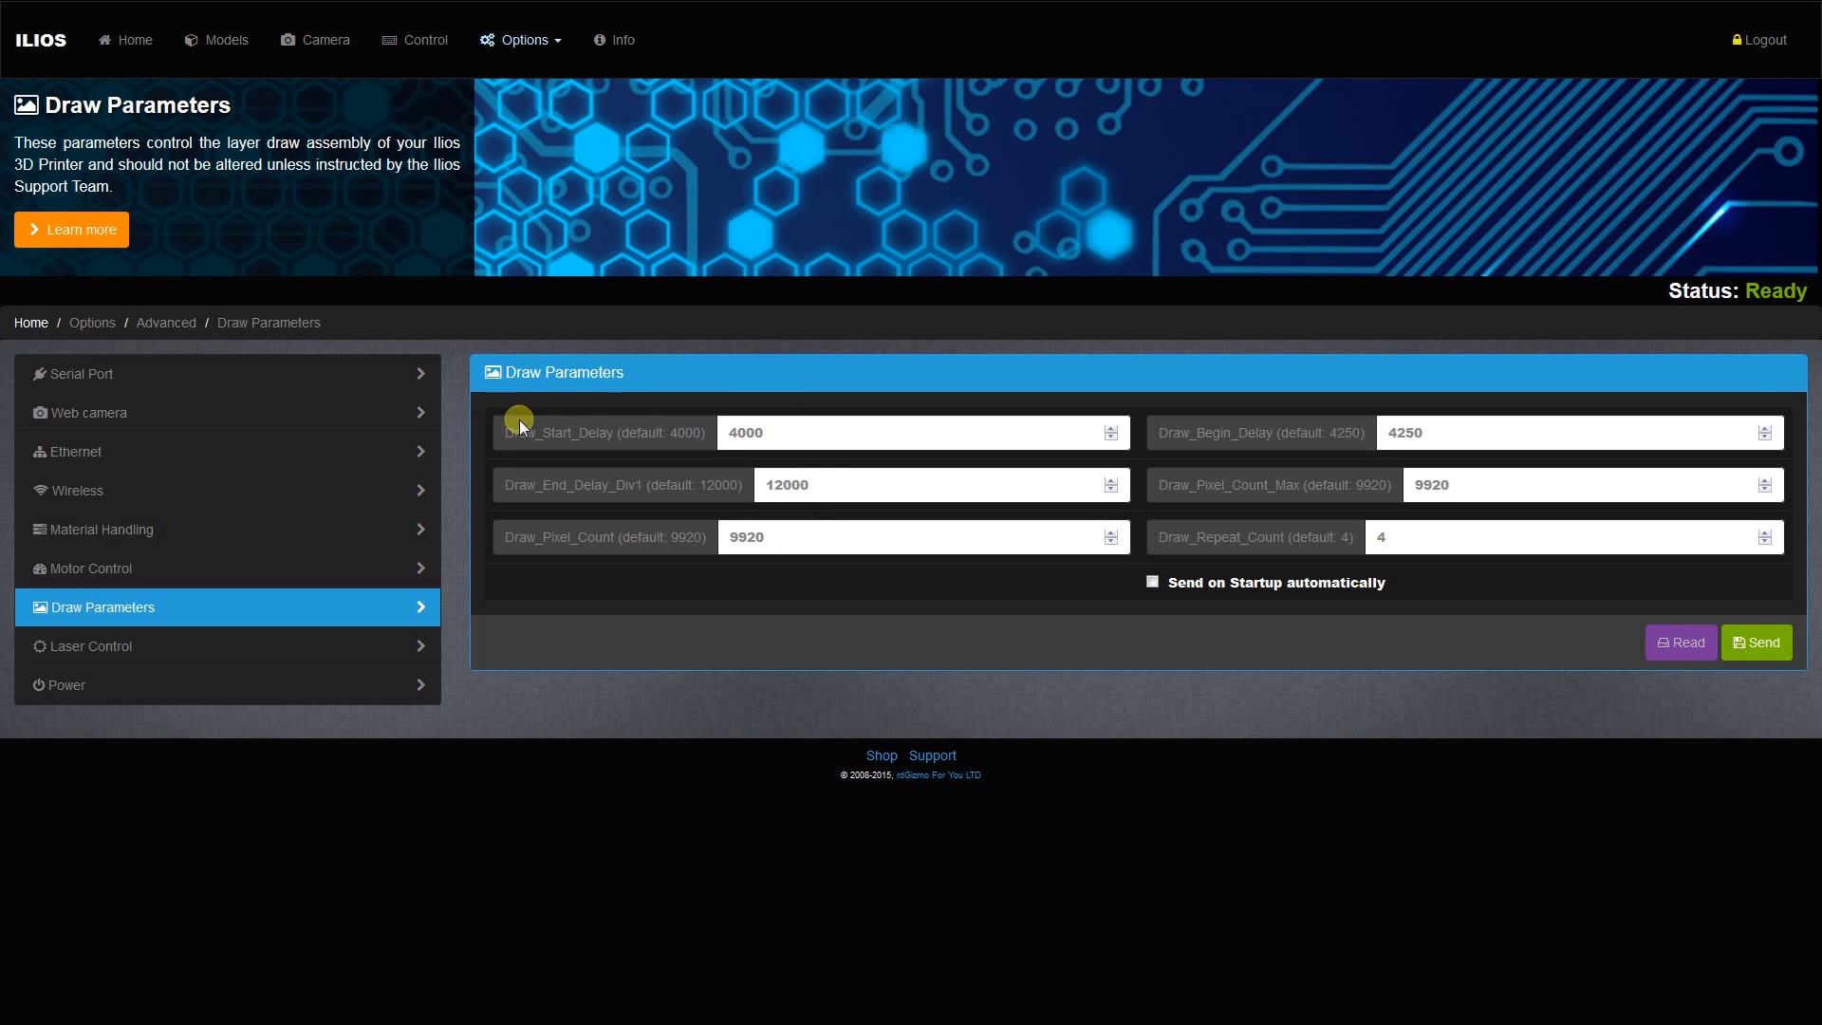
left_click_drag(527, 425, 663, 432)
left_click(668, 432)
left_click(739, 433)
left_click(798, 439)
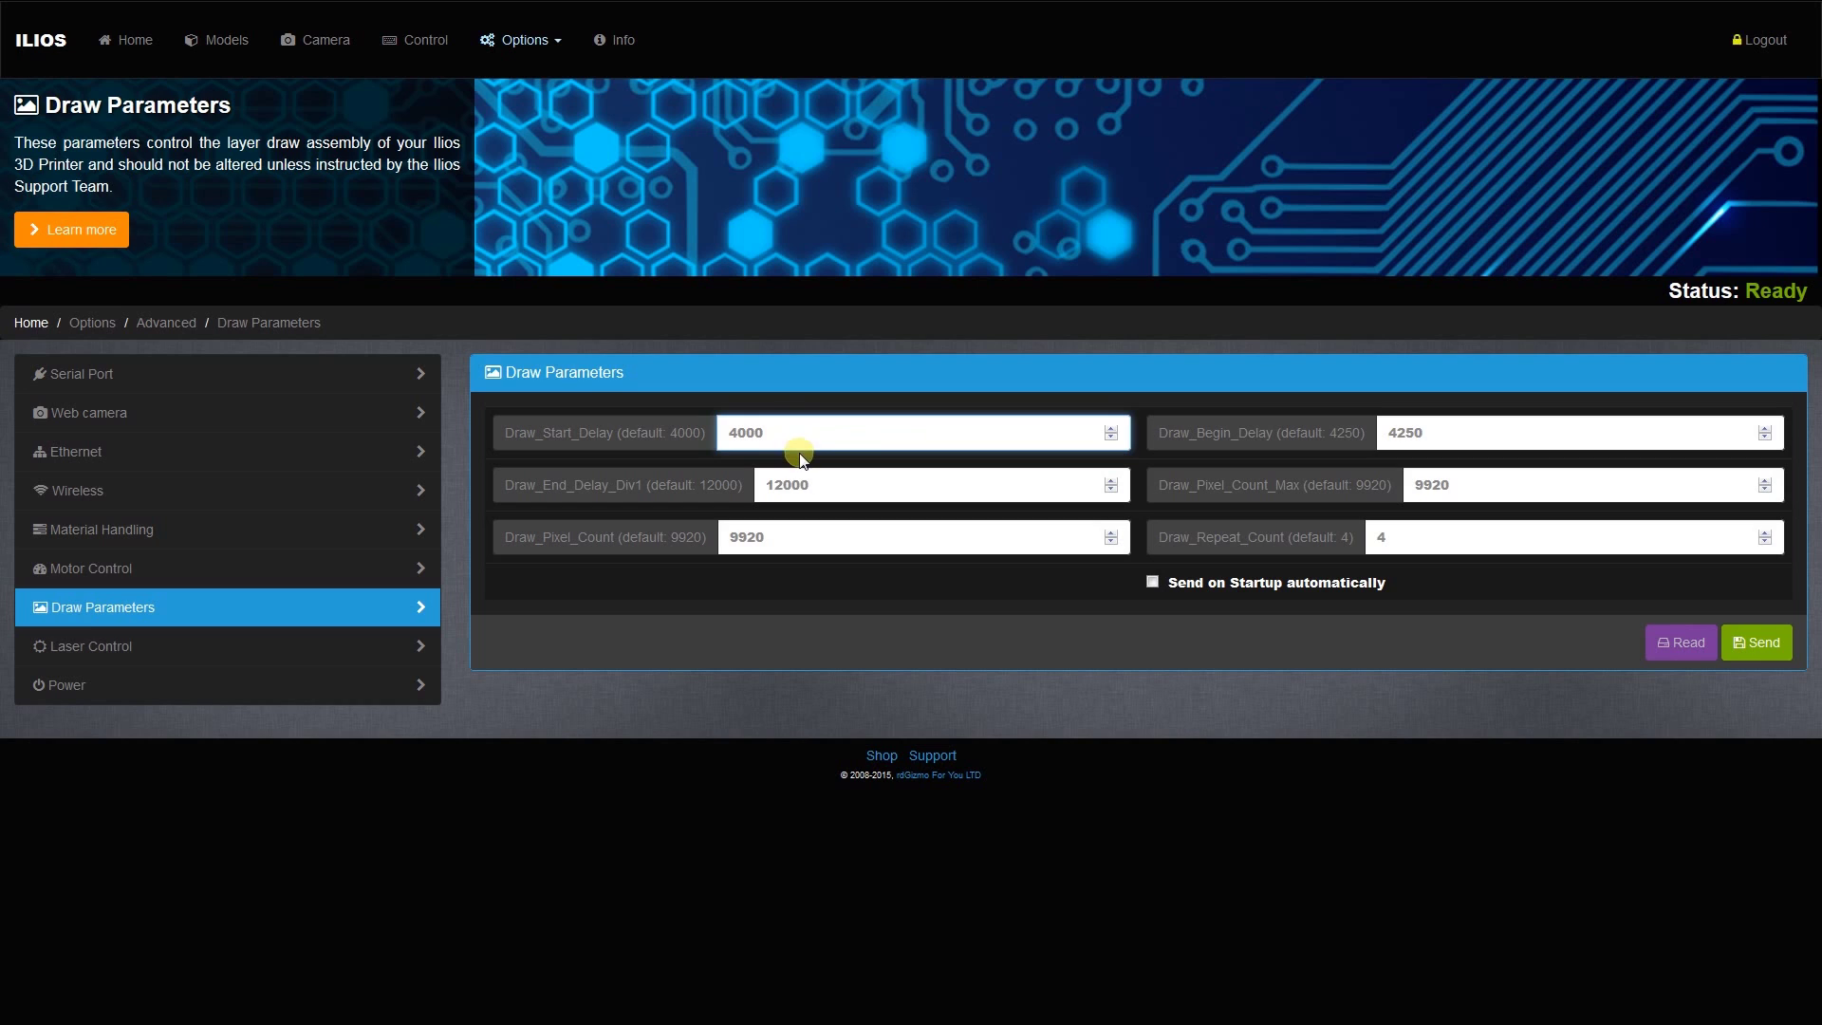
- Examine the Draw_End_Delay_Div1, Draw_Begin_Delay, Draw_Pixel_Count_Max and Draw_Repeat_Count parameters
double_click(825, 494)
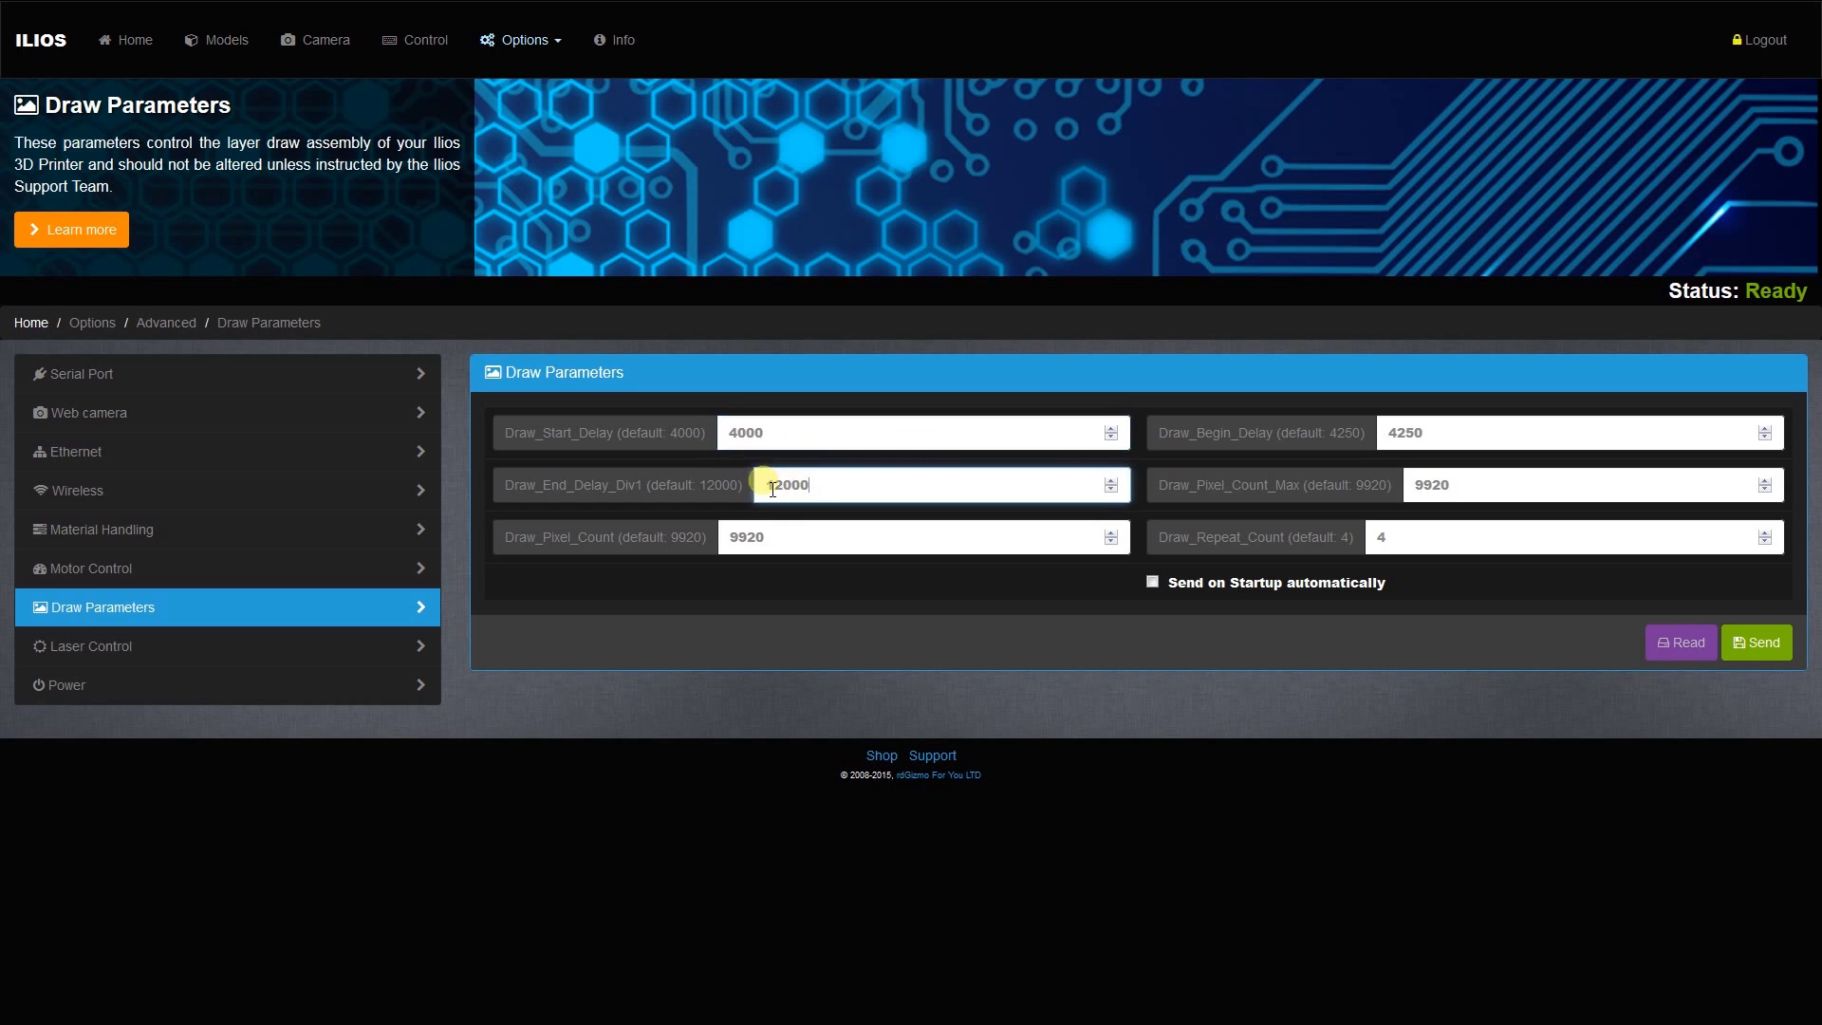
double_click(1412, 442)
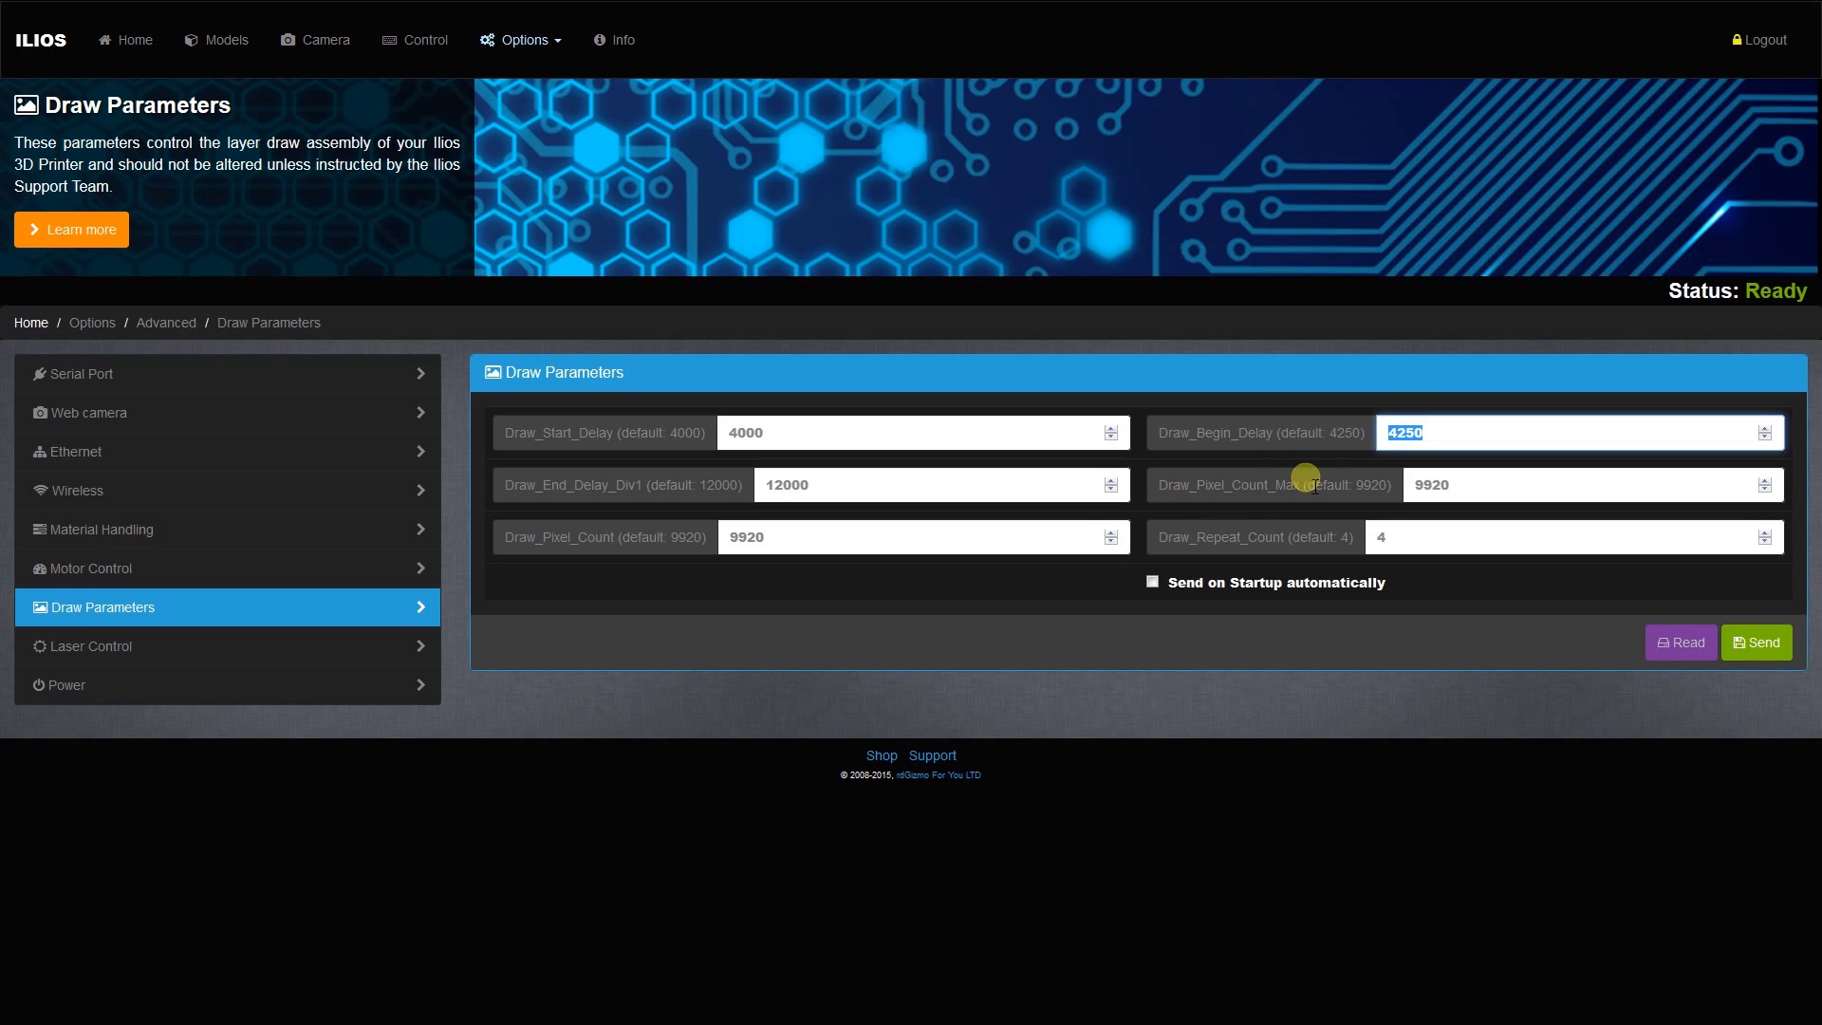
left_click(1467, 489)
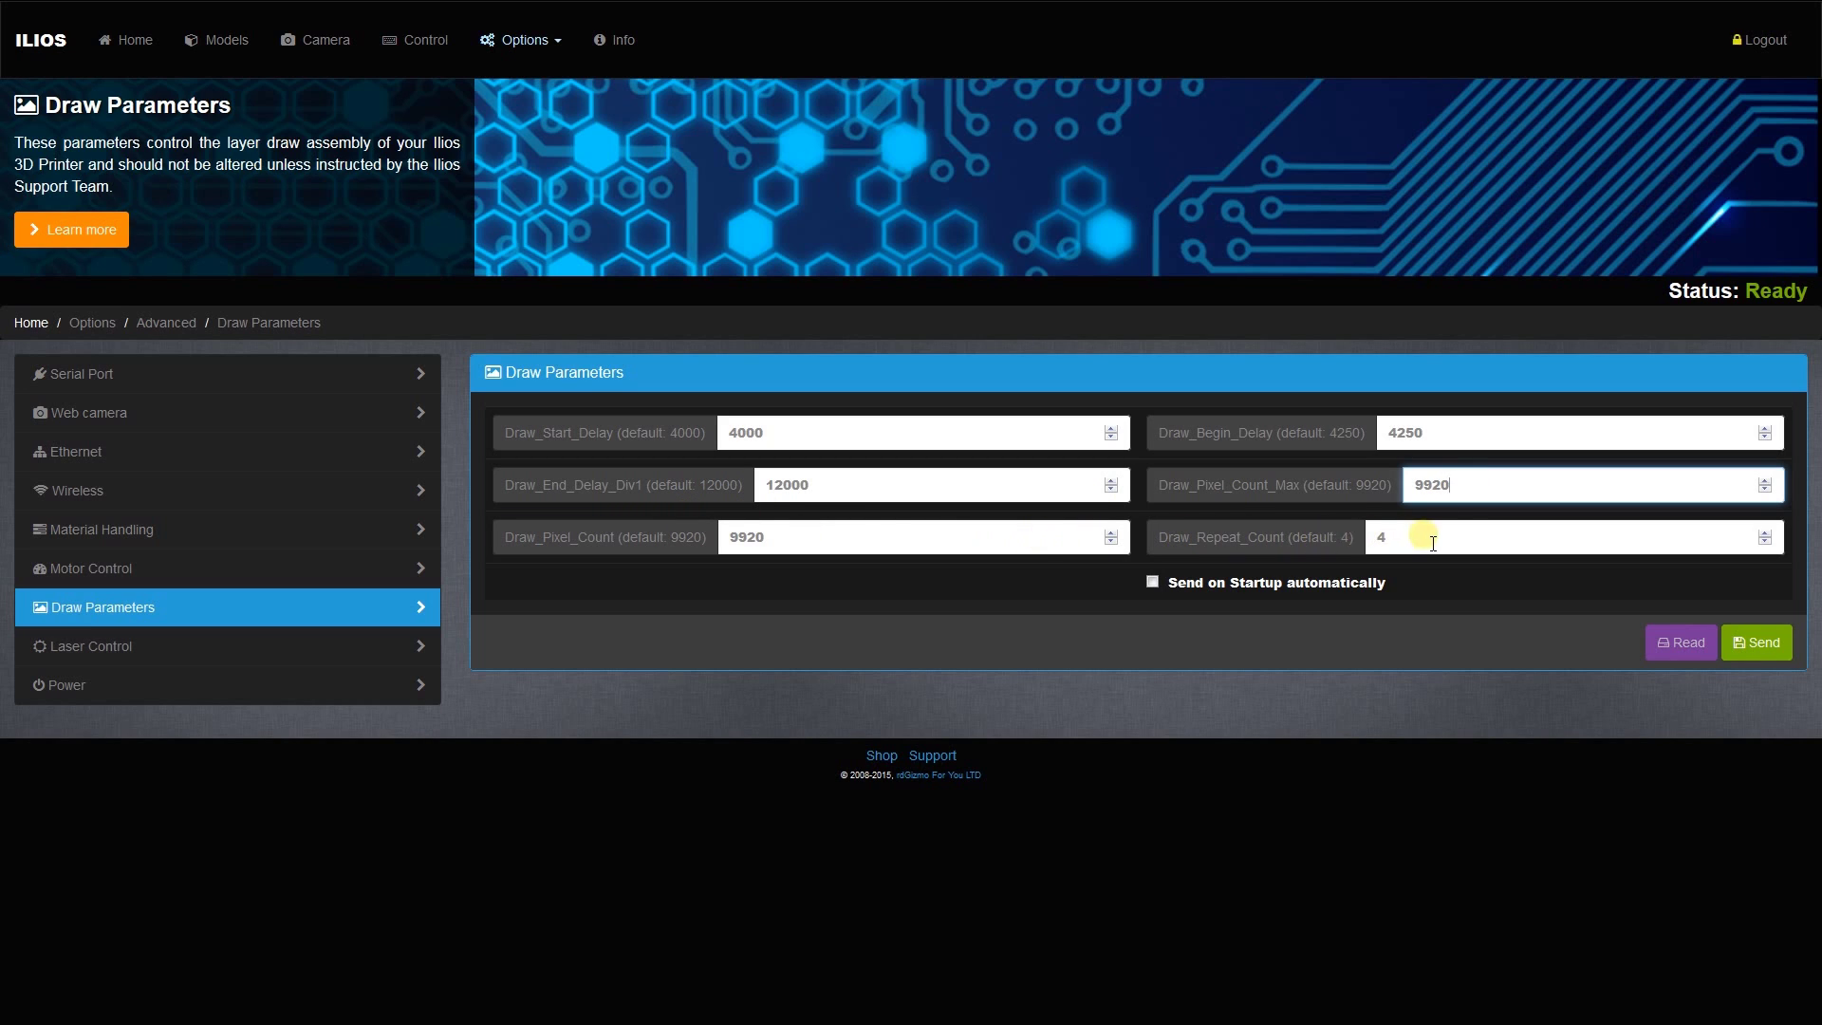
left_click(1403, 545)
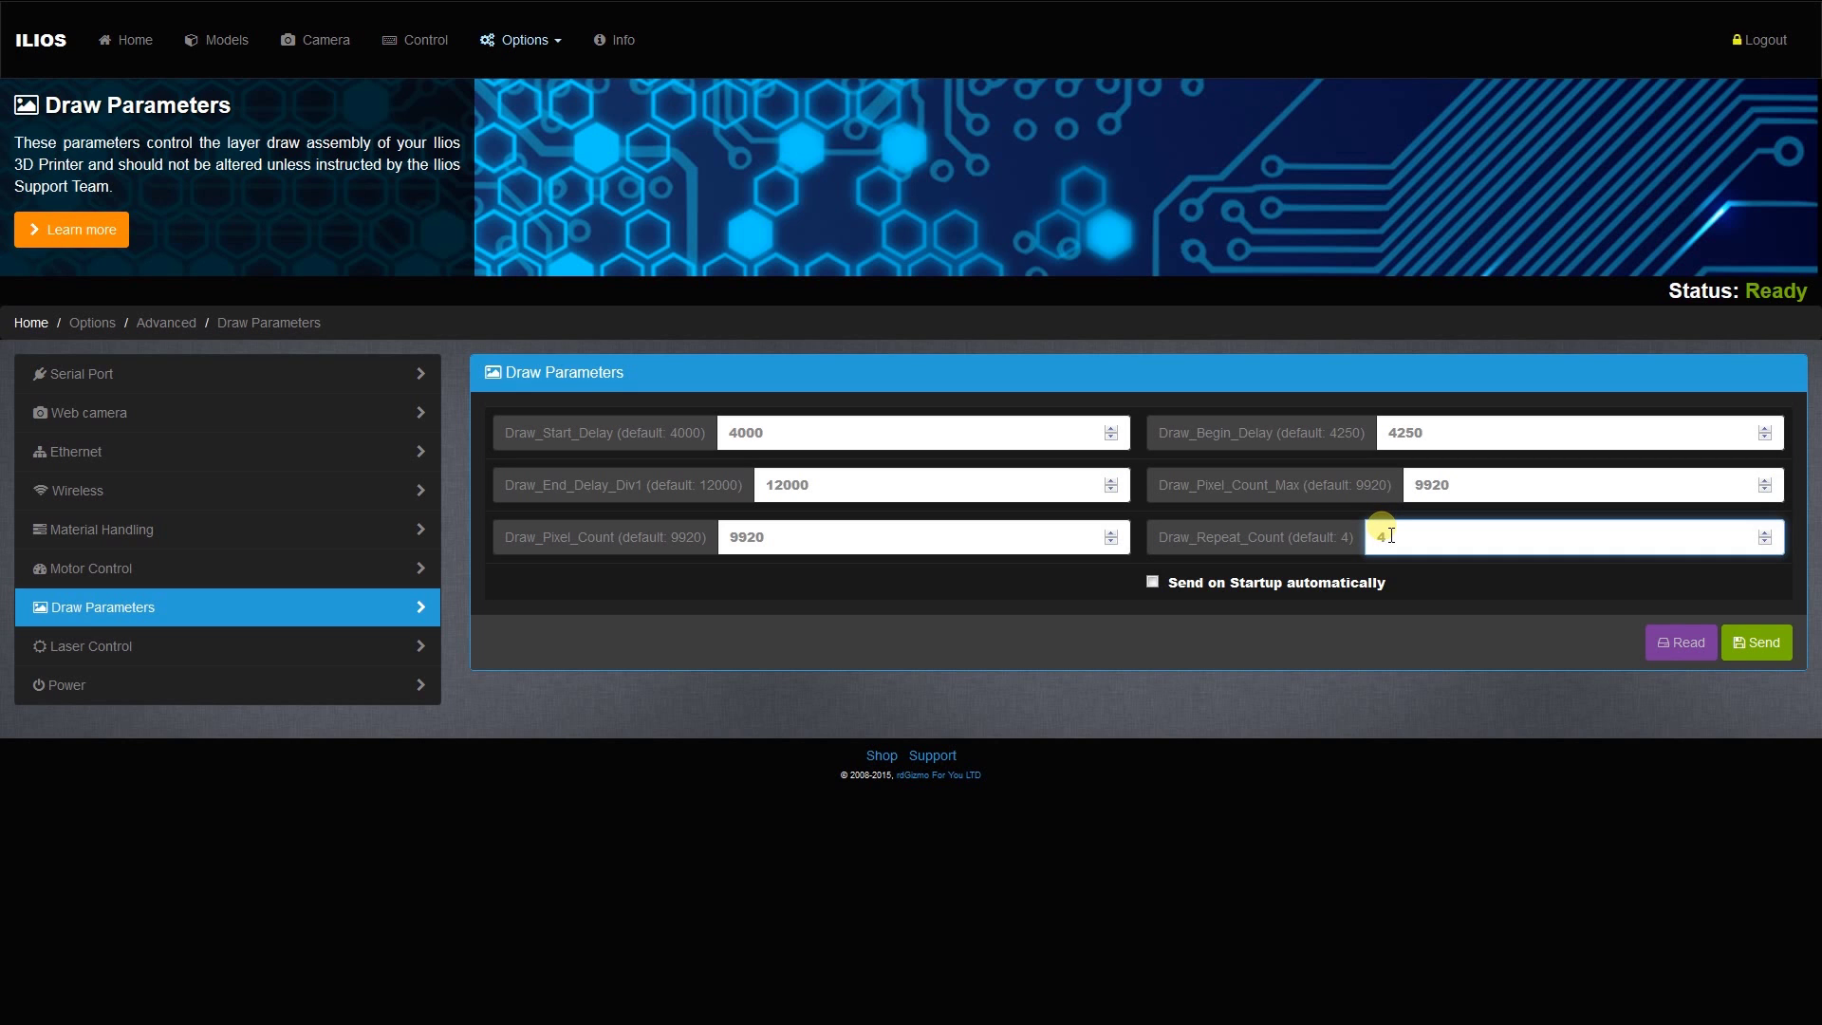
- Open the Laser Control settings and examine the ramp_up_speed parameter
left_click(120, 649)
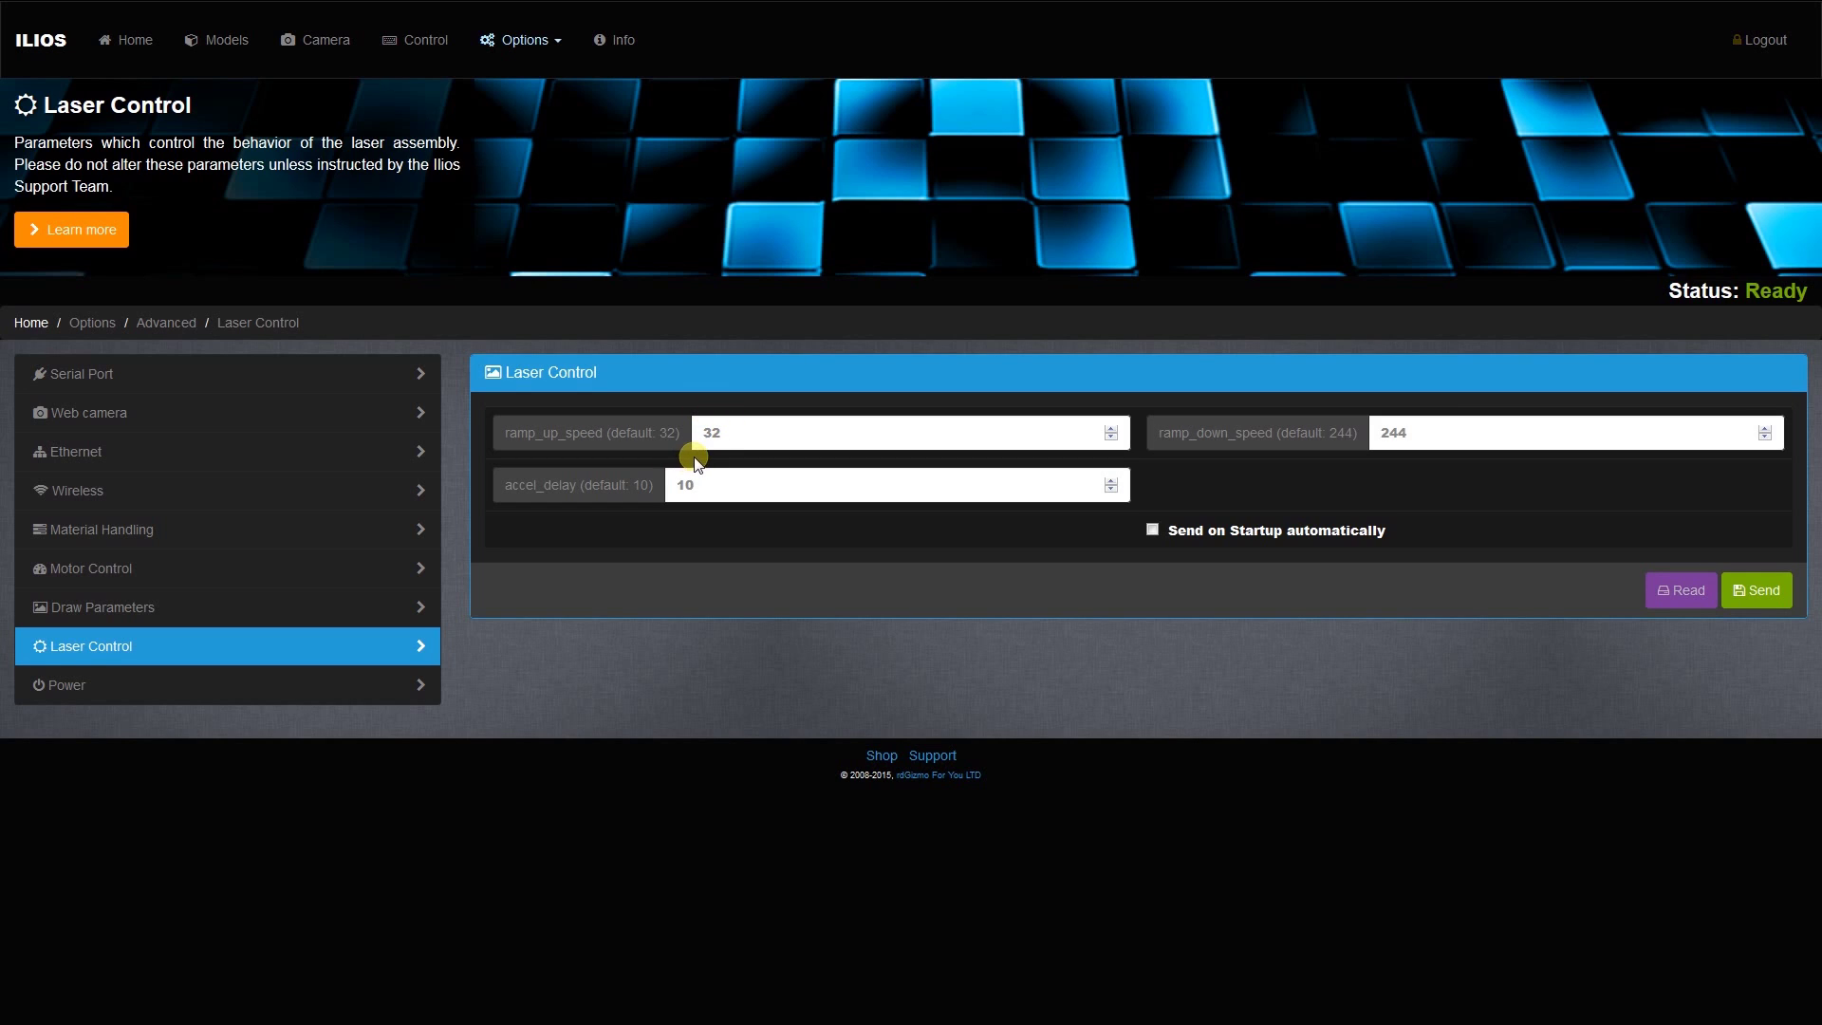
left_click(757, 436)
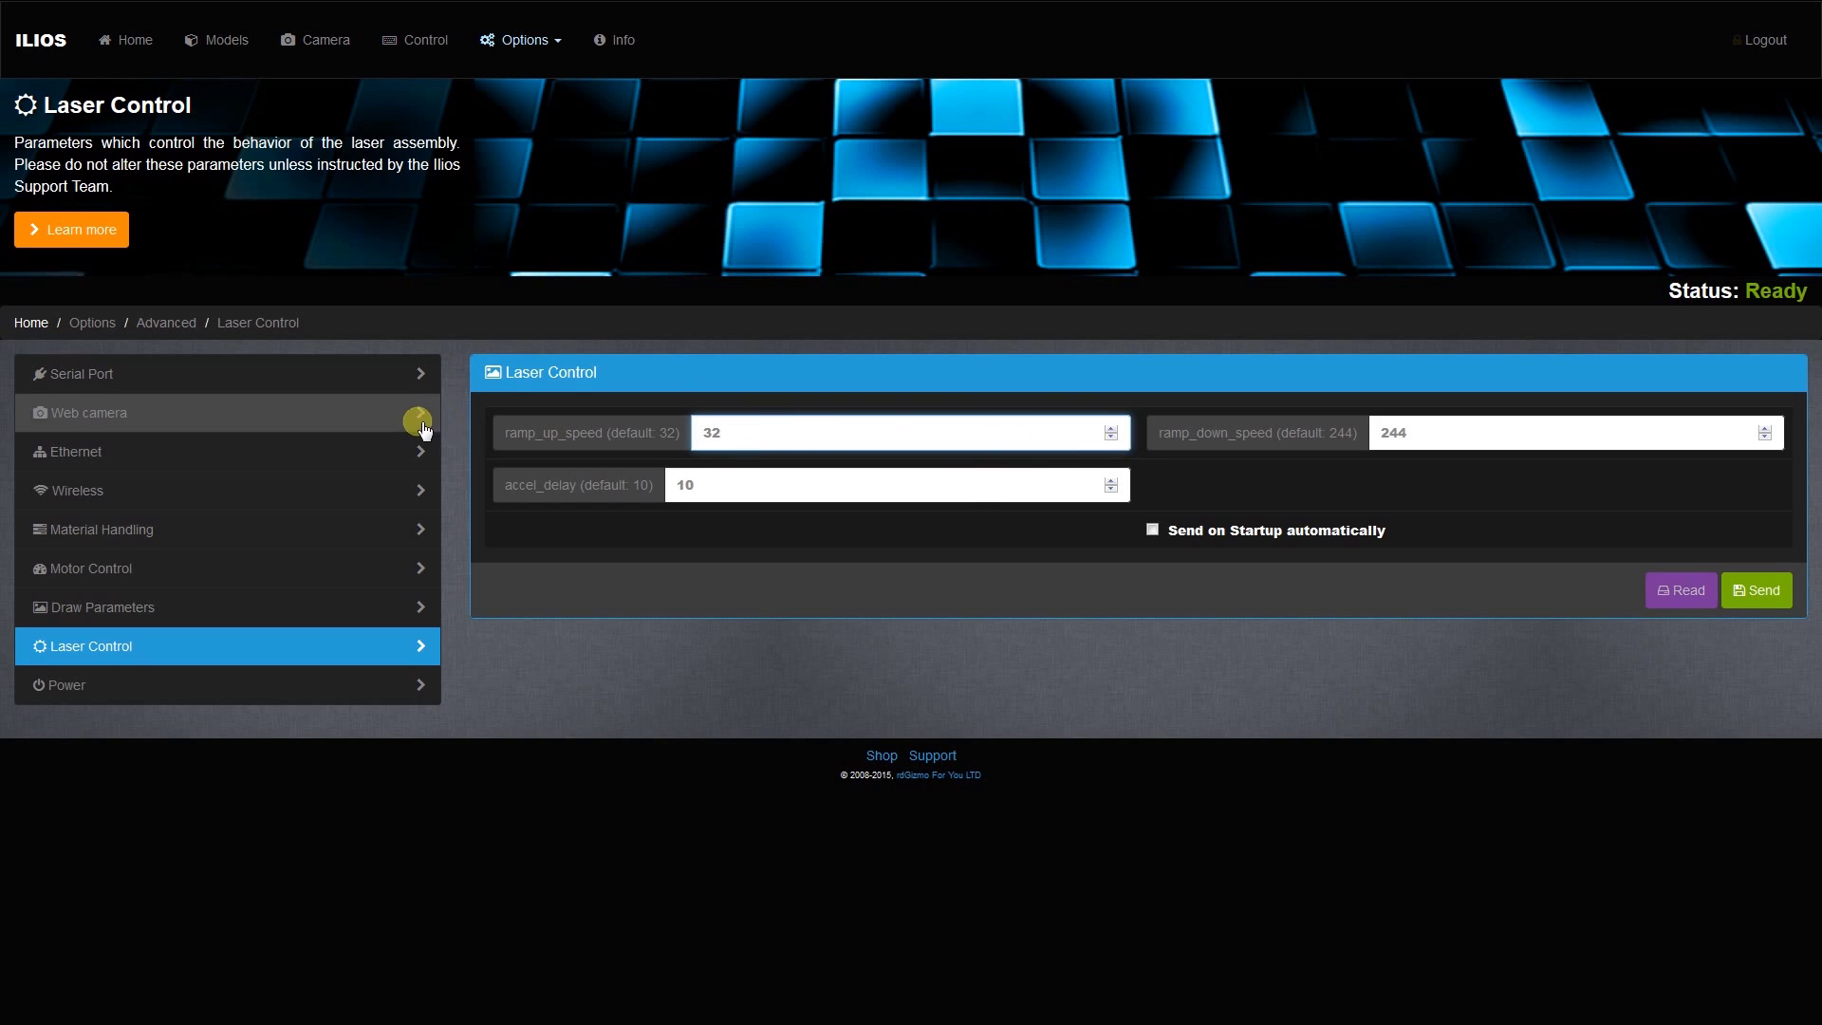
left_click_drag(509, 434, 712, 437)
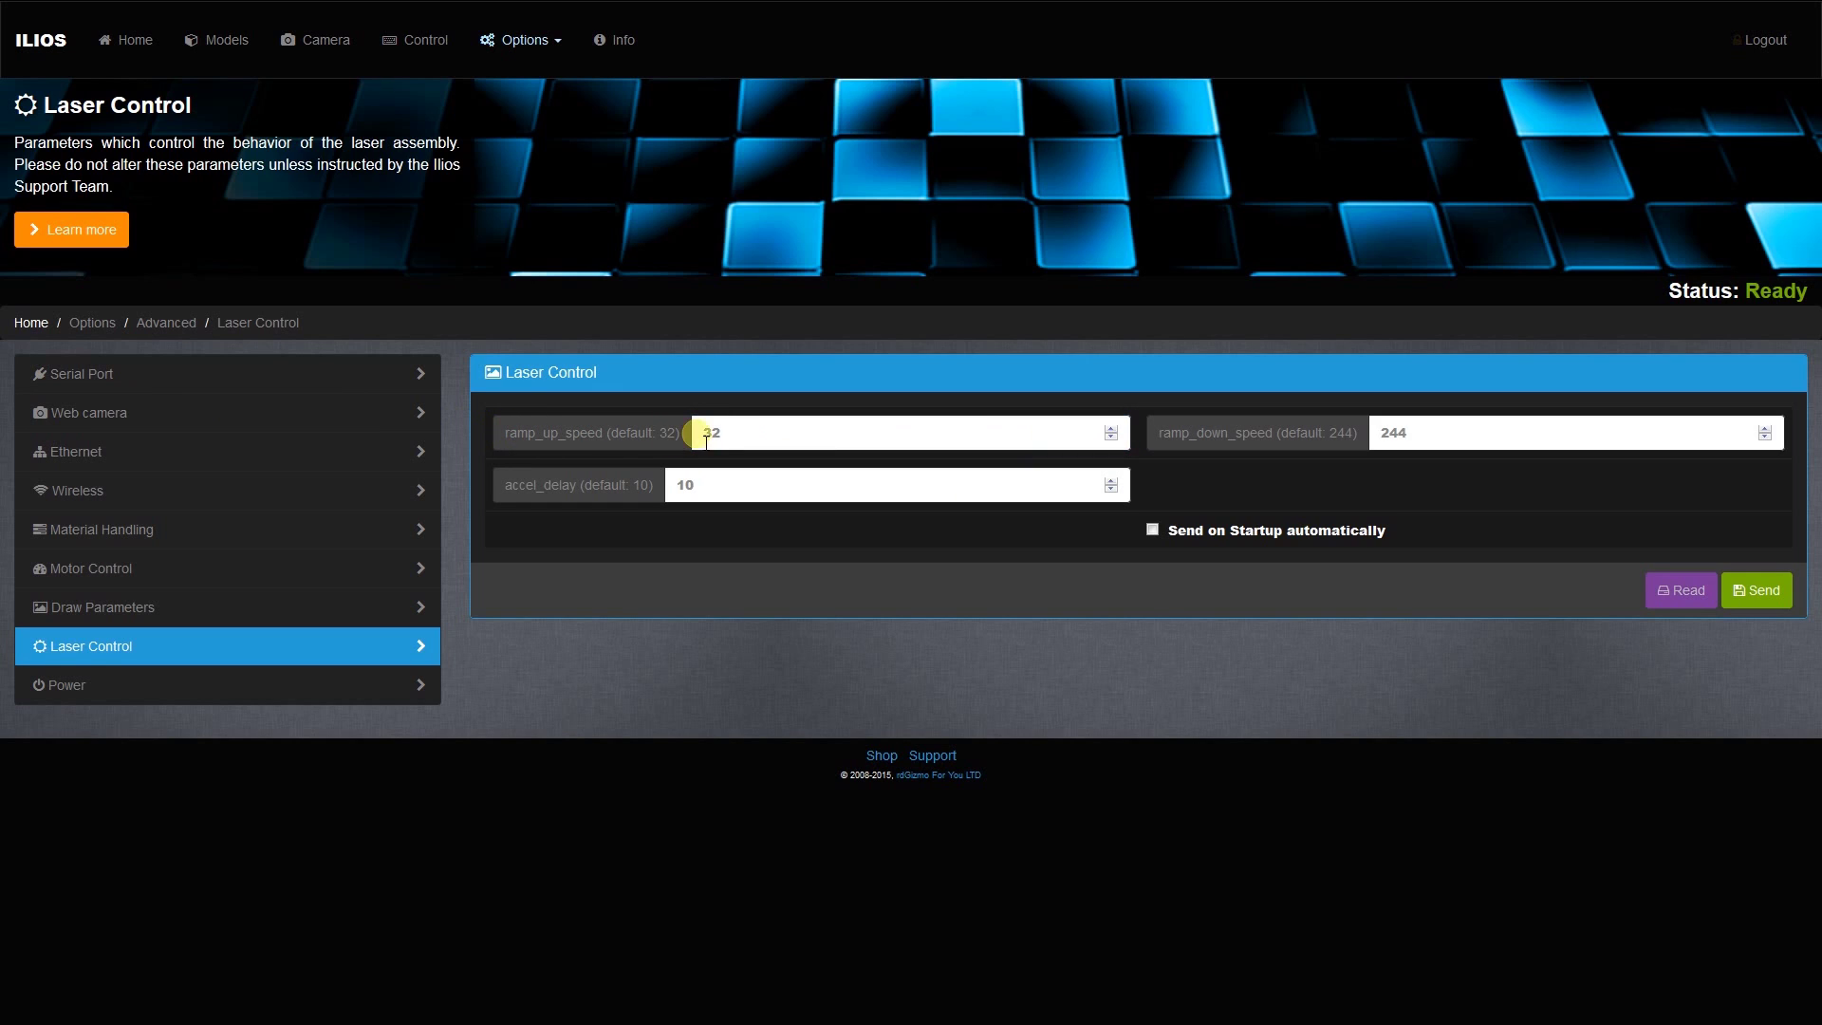
left_click(735, 439)
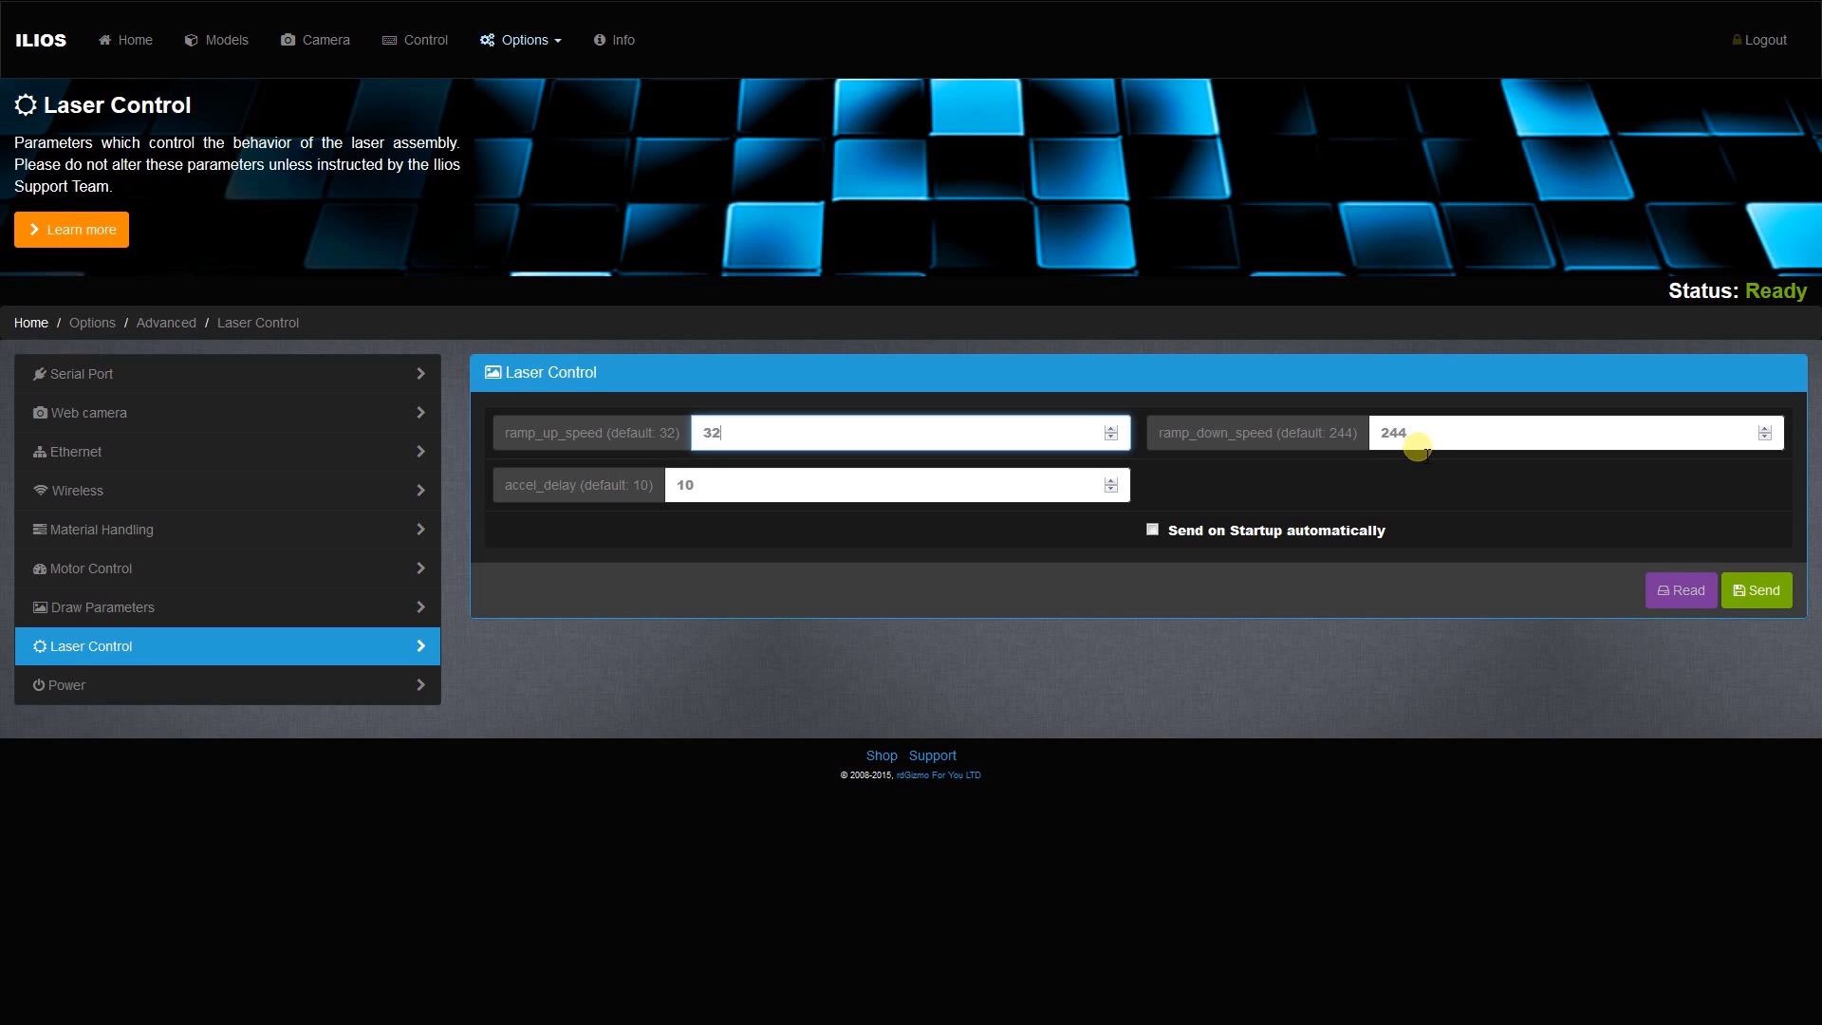
double_click(713, 439)
left_click(743, 440)
- Examine the laser's accel_delay parameter together with its ramp_up_speed and ramp_down_speed parameters
left_click(699, 488)
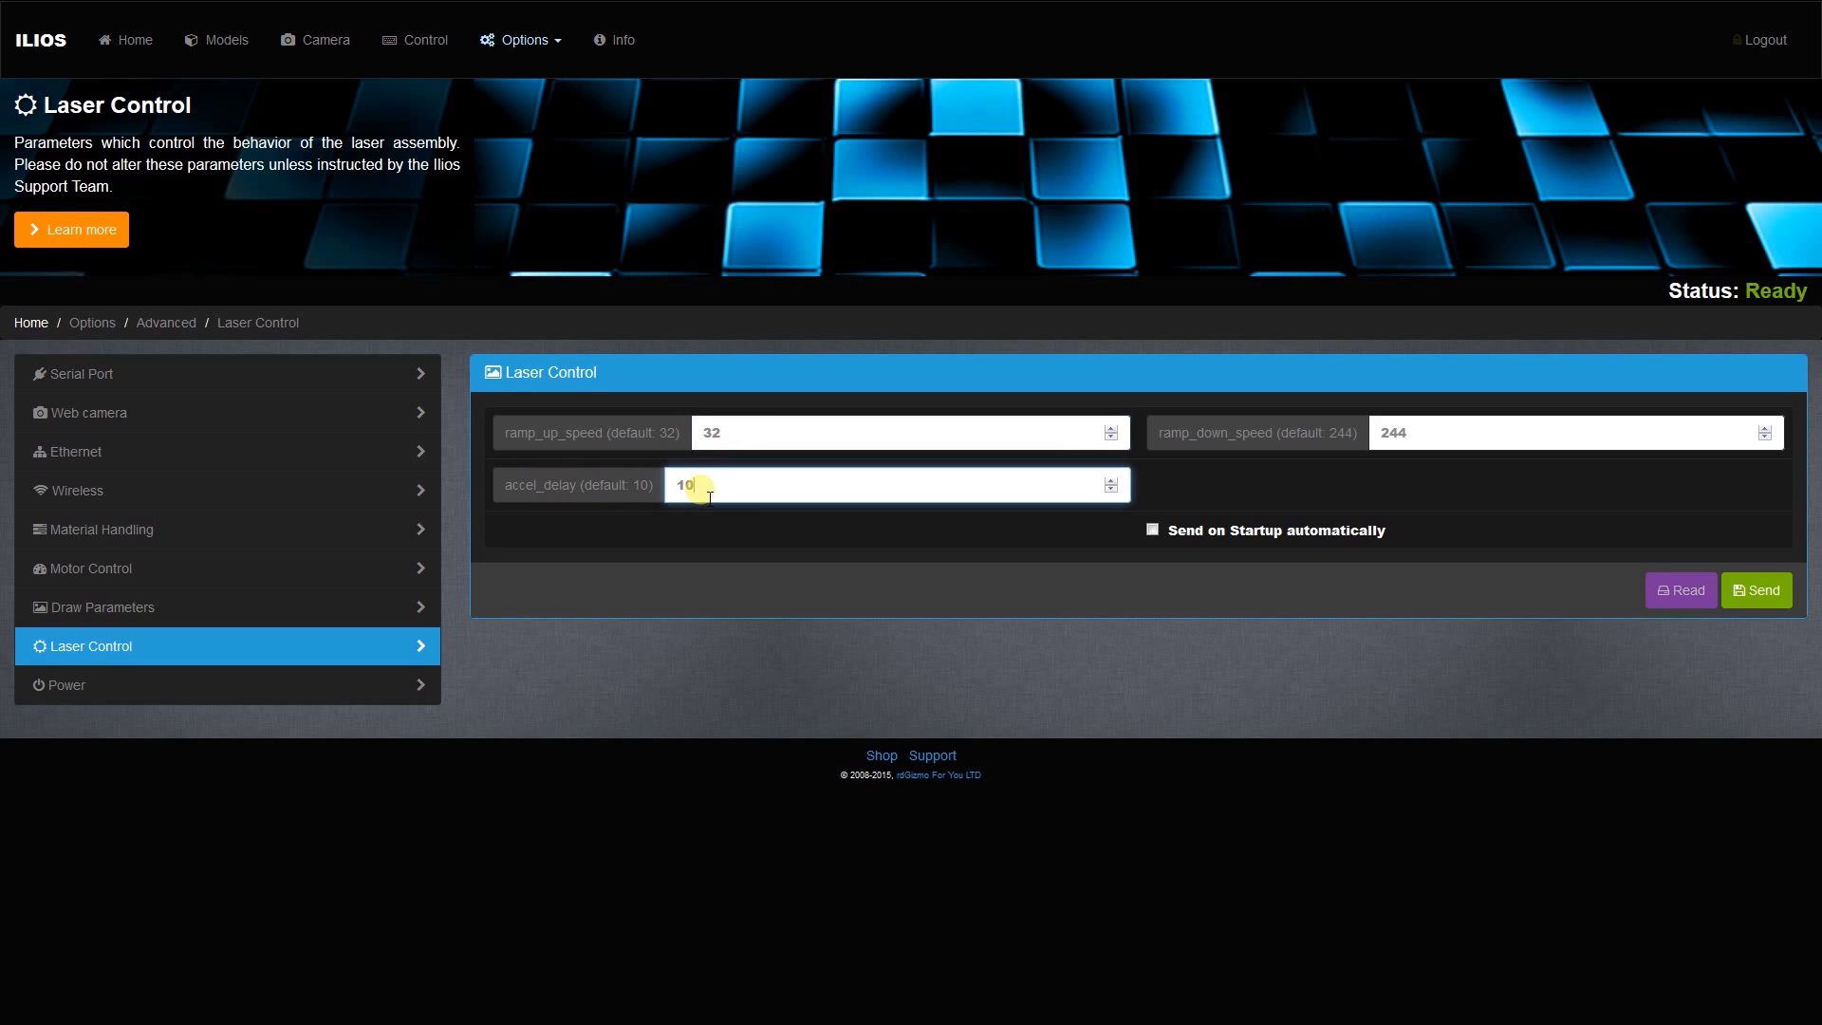
left_click(731, 427)
left_click(1452, 436)
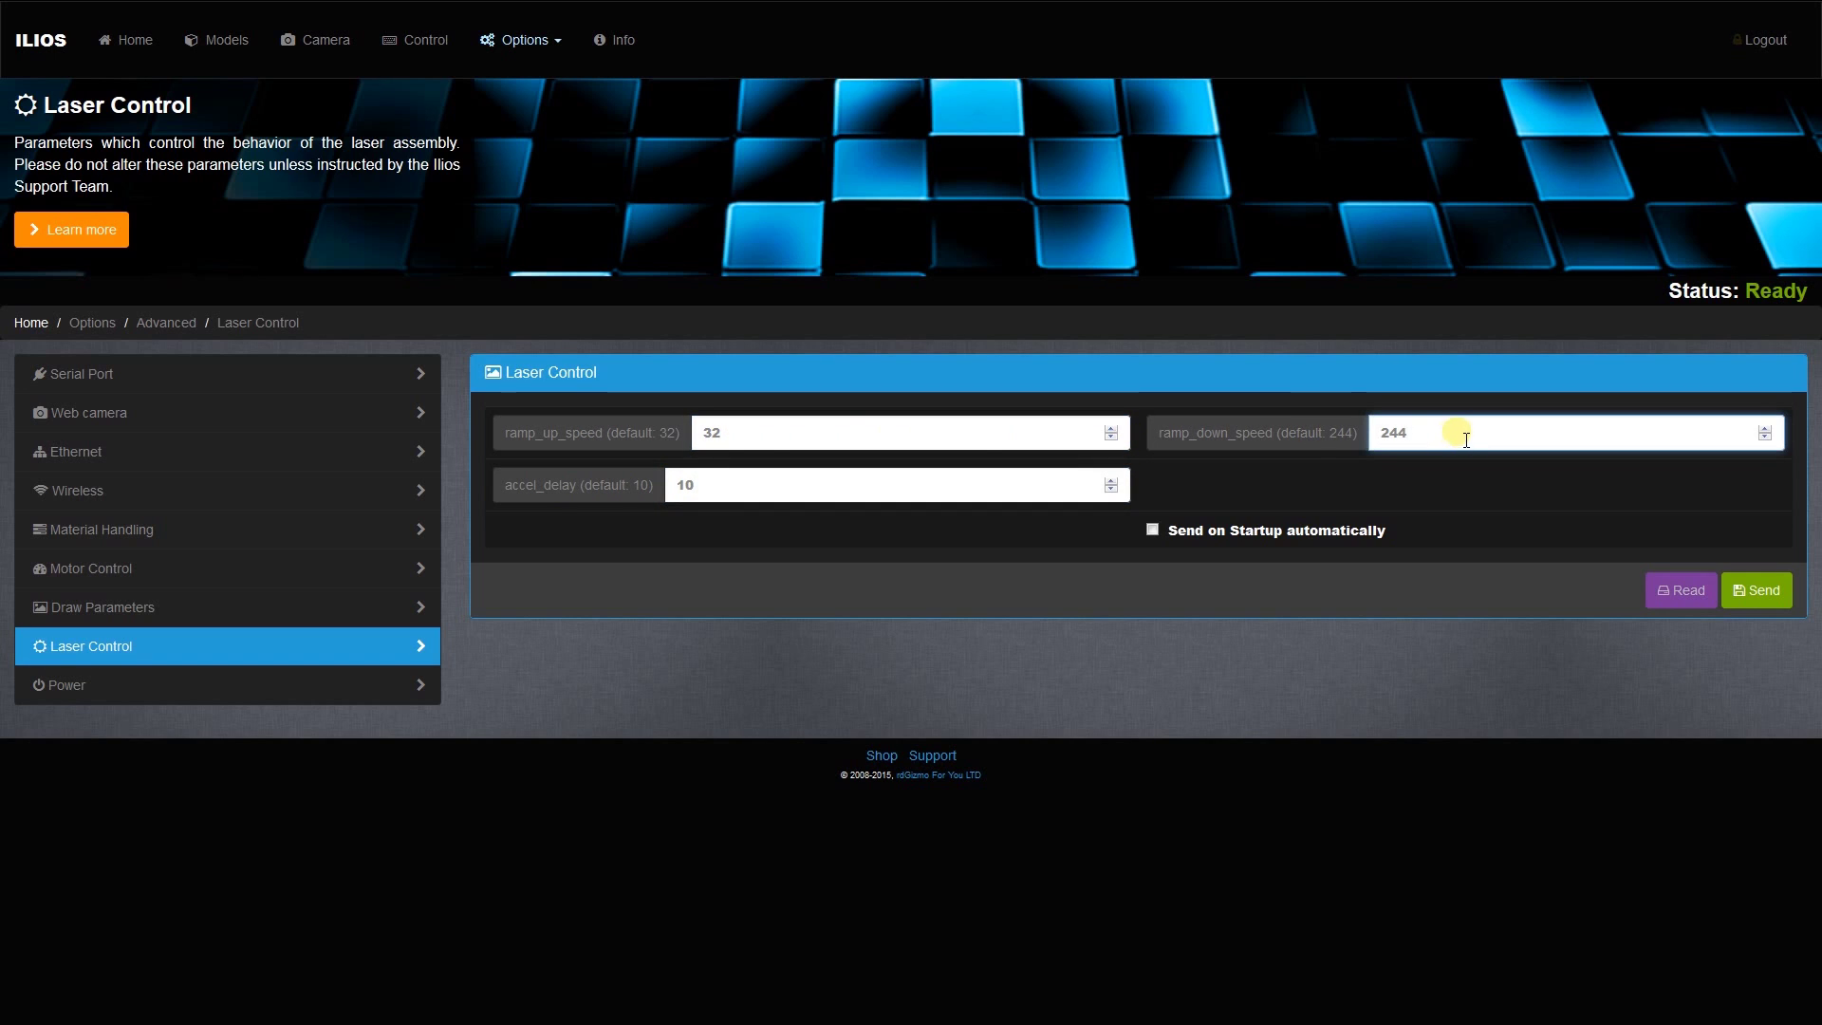
- View the Power restart page and the printer's Info page, and return to the Home page
left_click(120, 689)
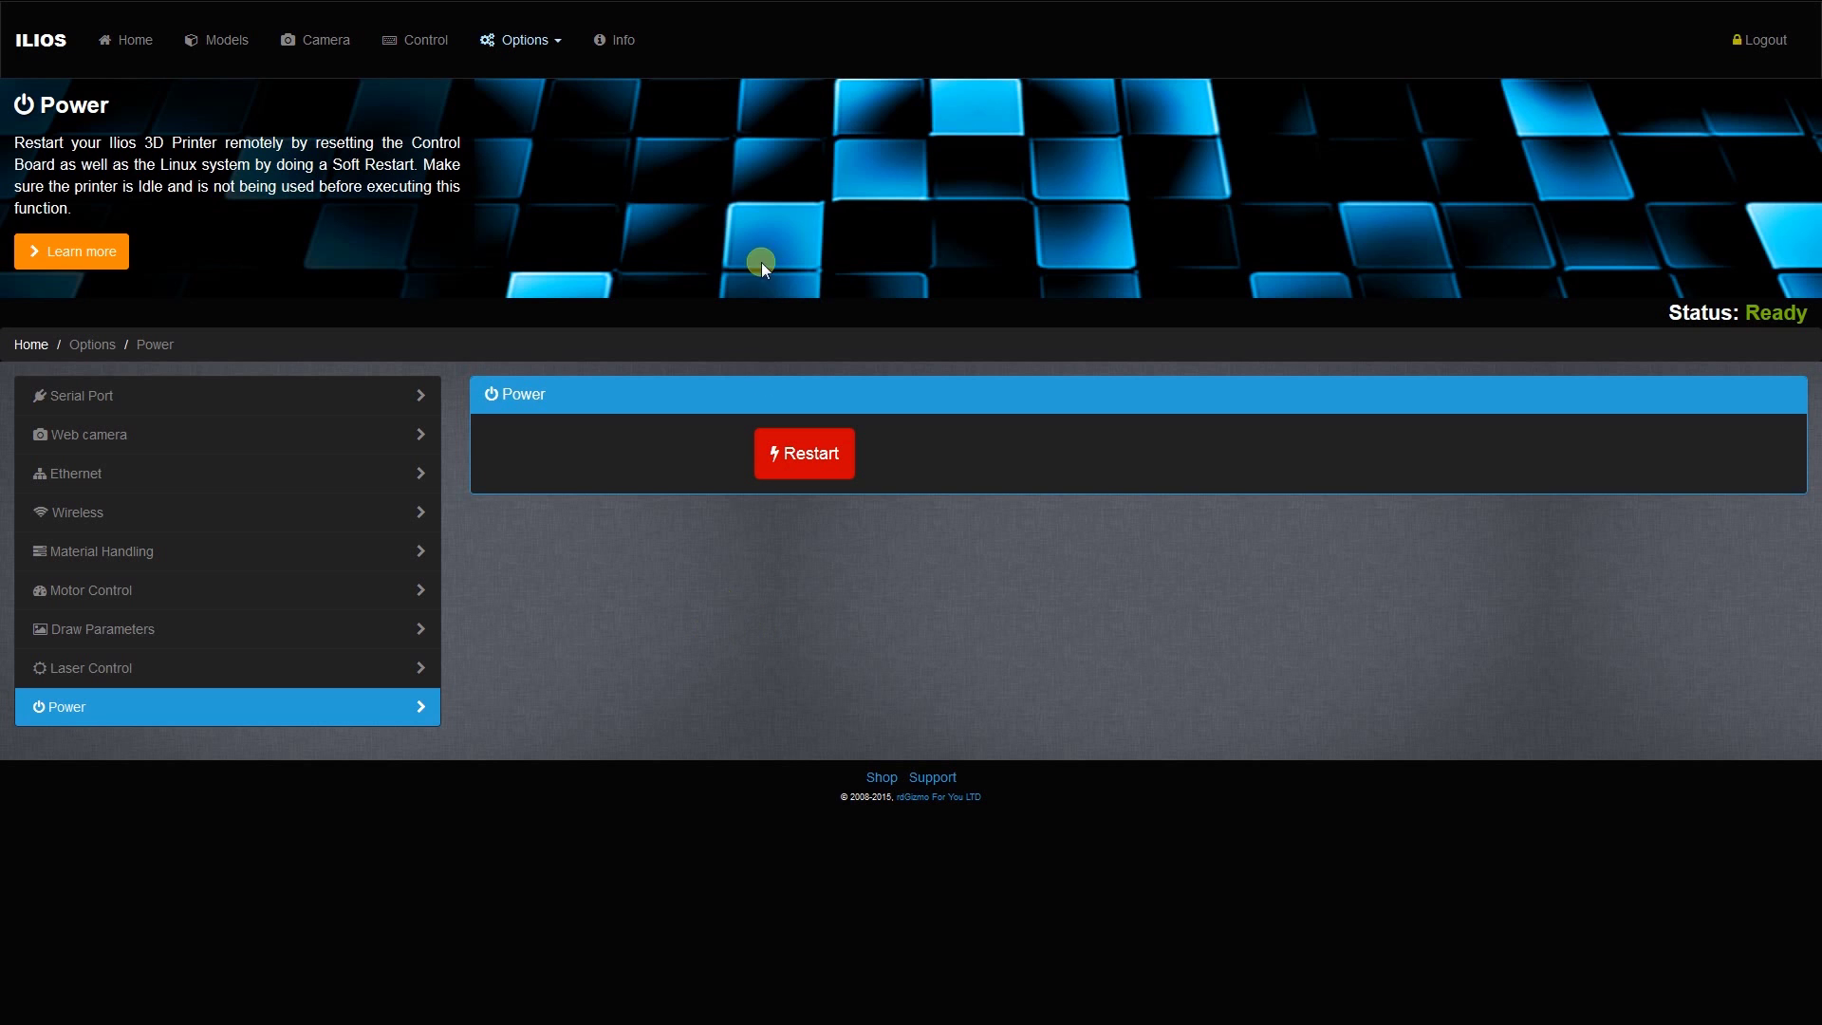
left_click(617, 40)
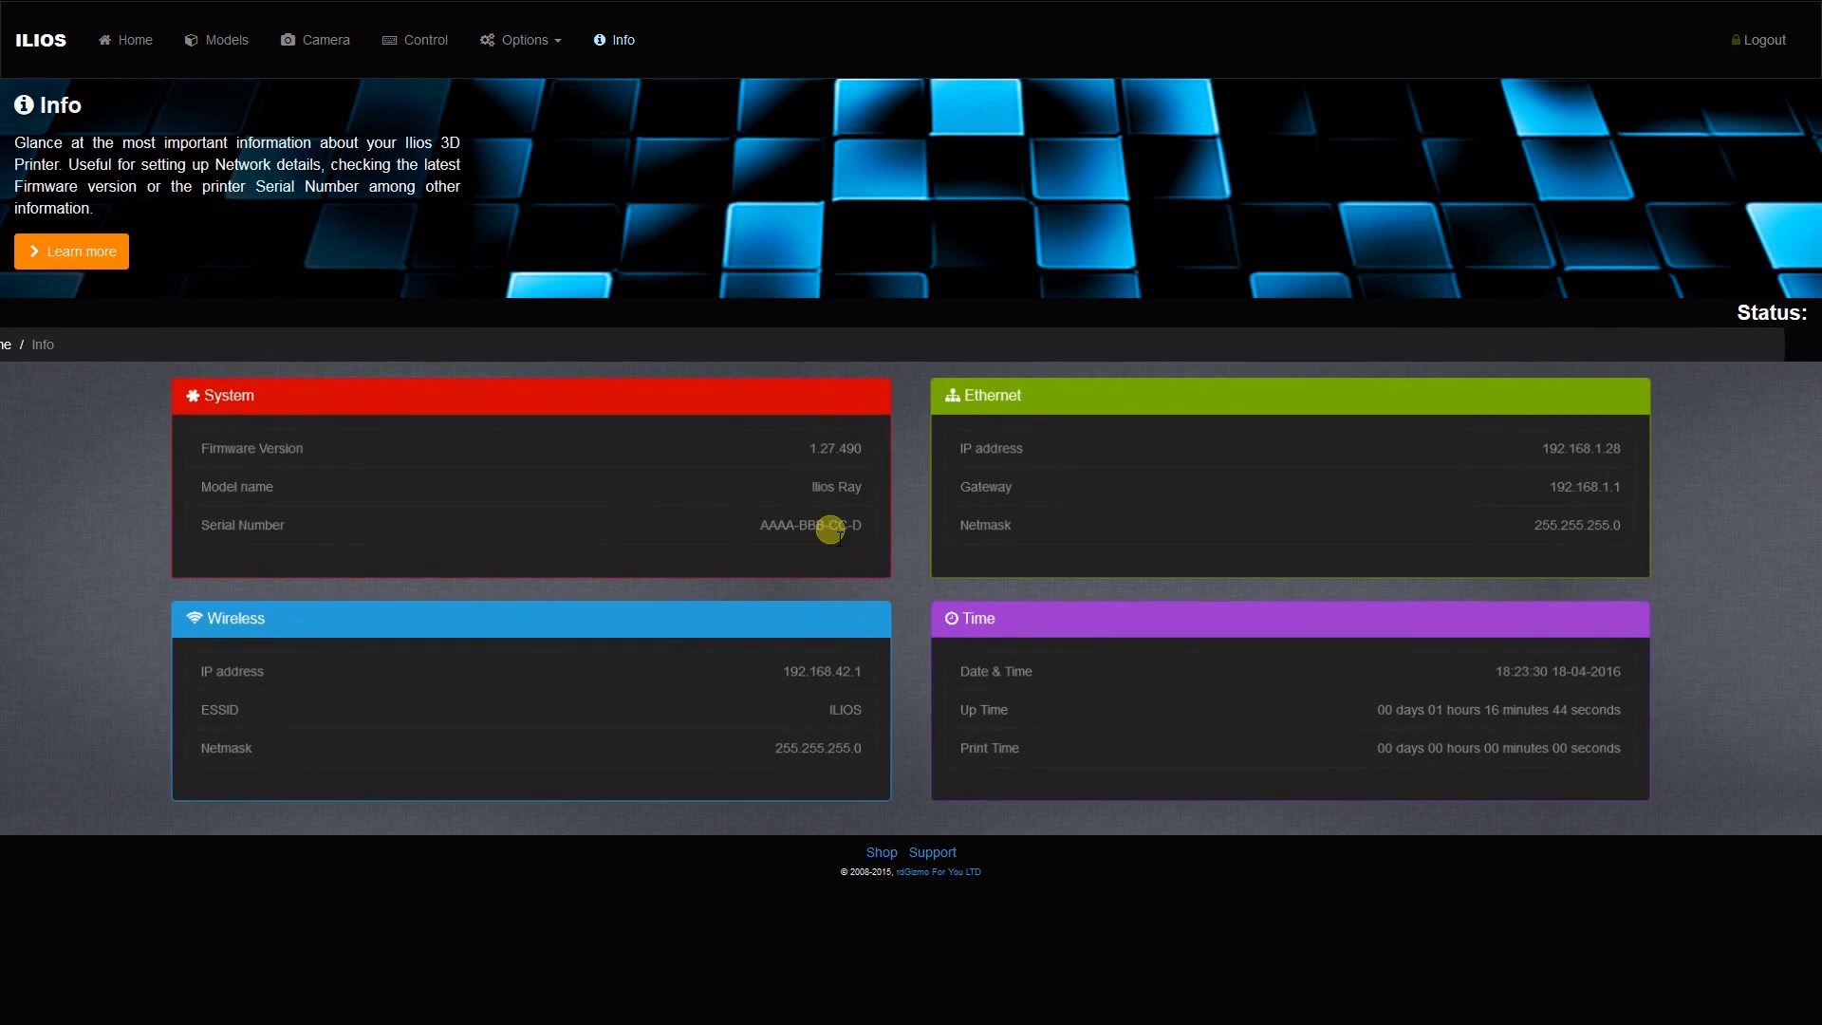
left_click(133, 40)
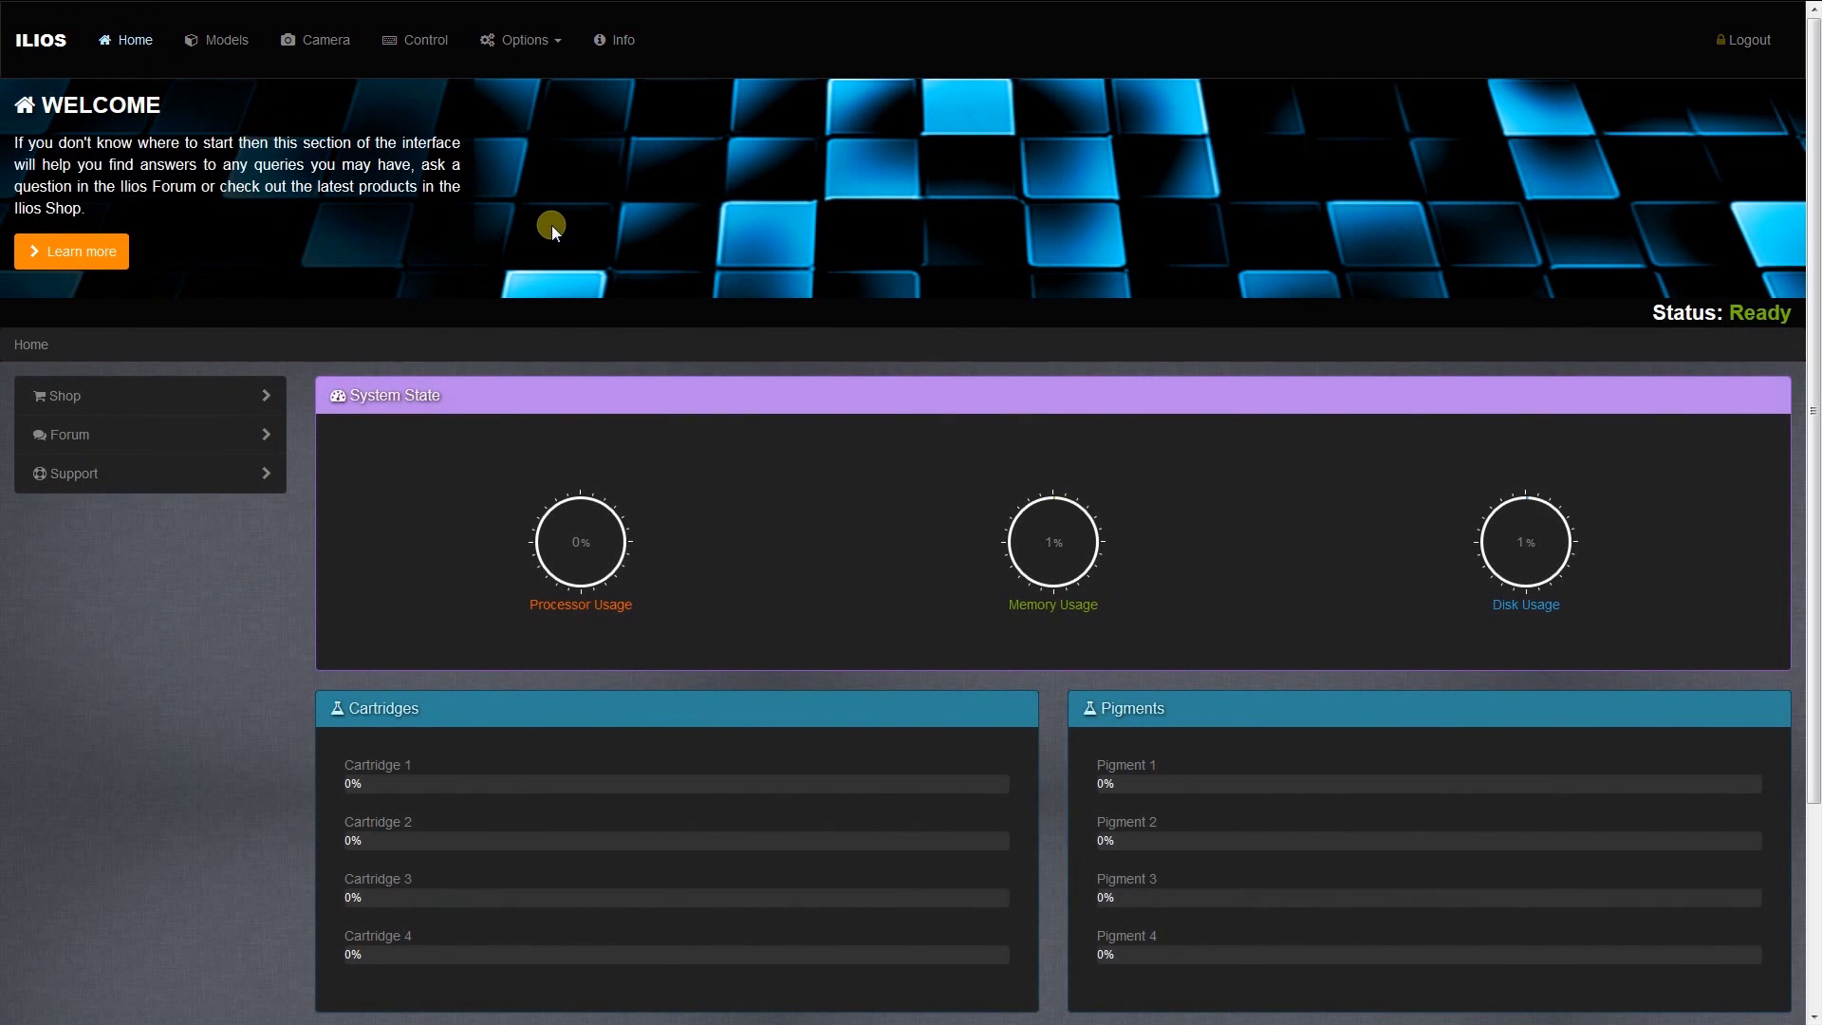